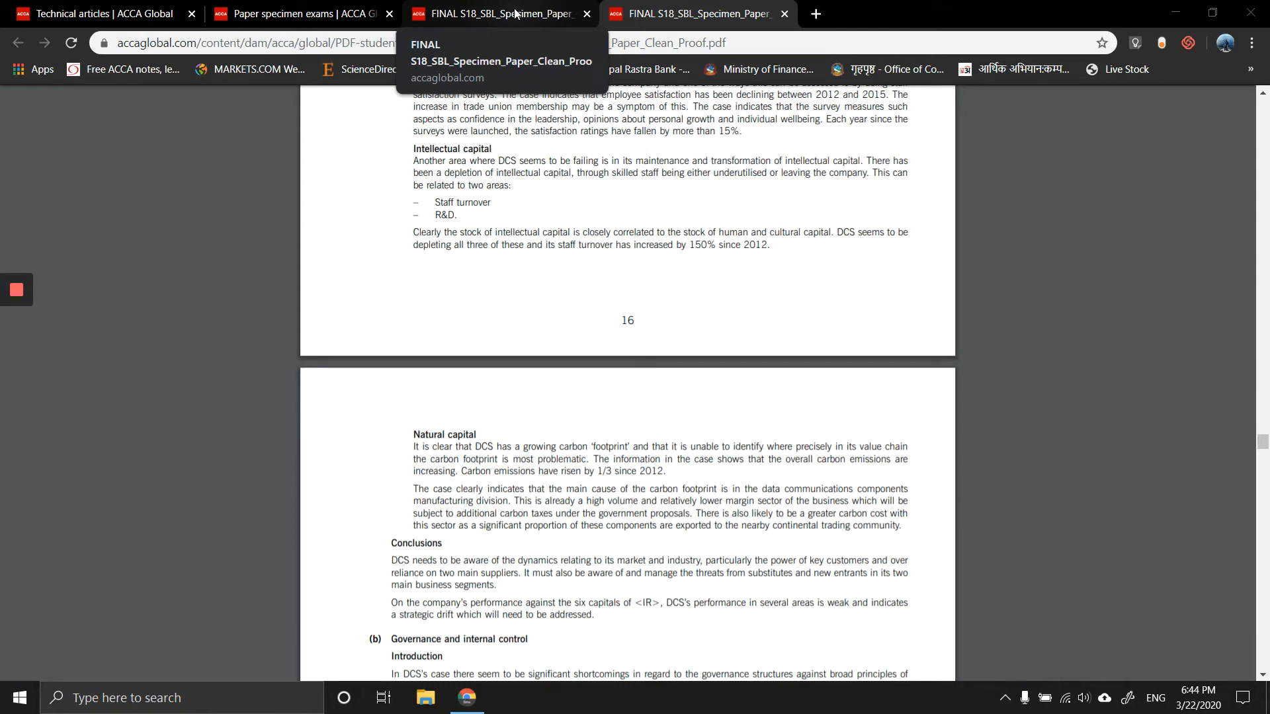
Step: Switch to the question paper copy and read from the case introduction down to Exhibit 3's data table
left_click(517, 13)
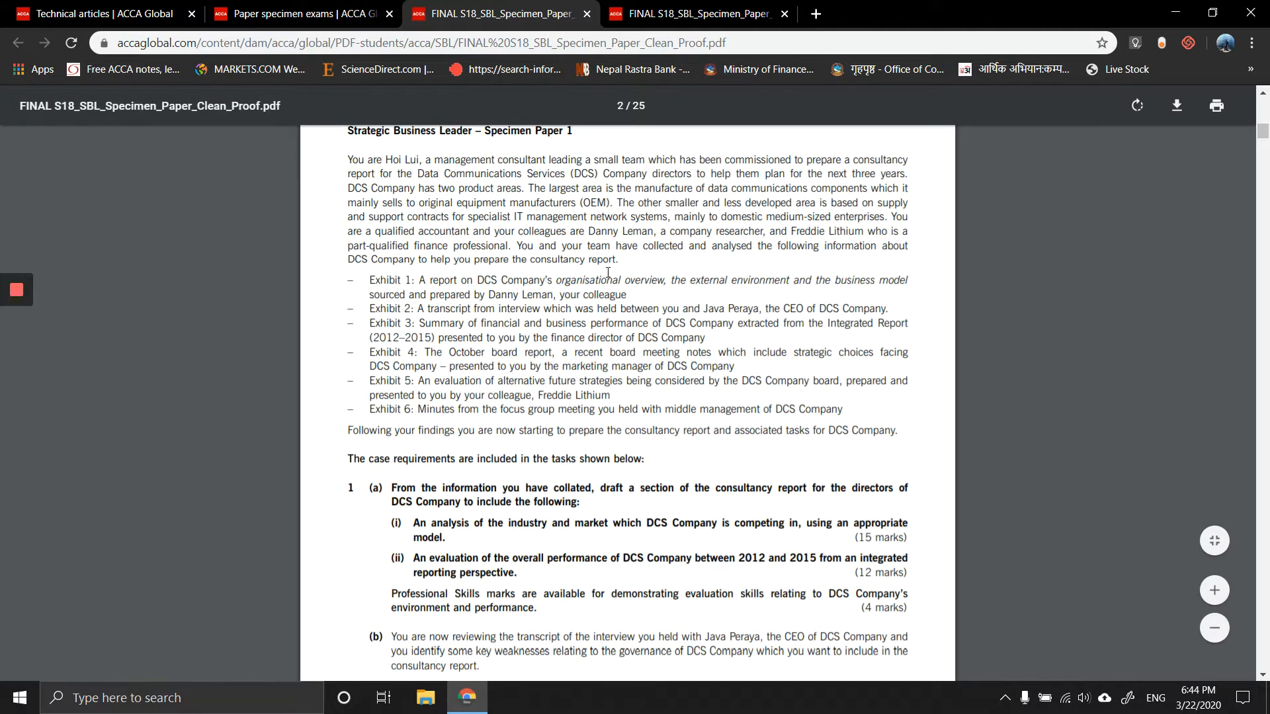
scroll(696, 416, "up", 1)
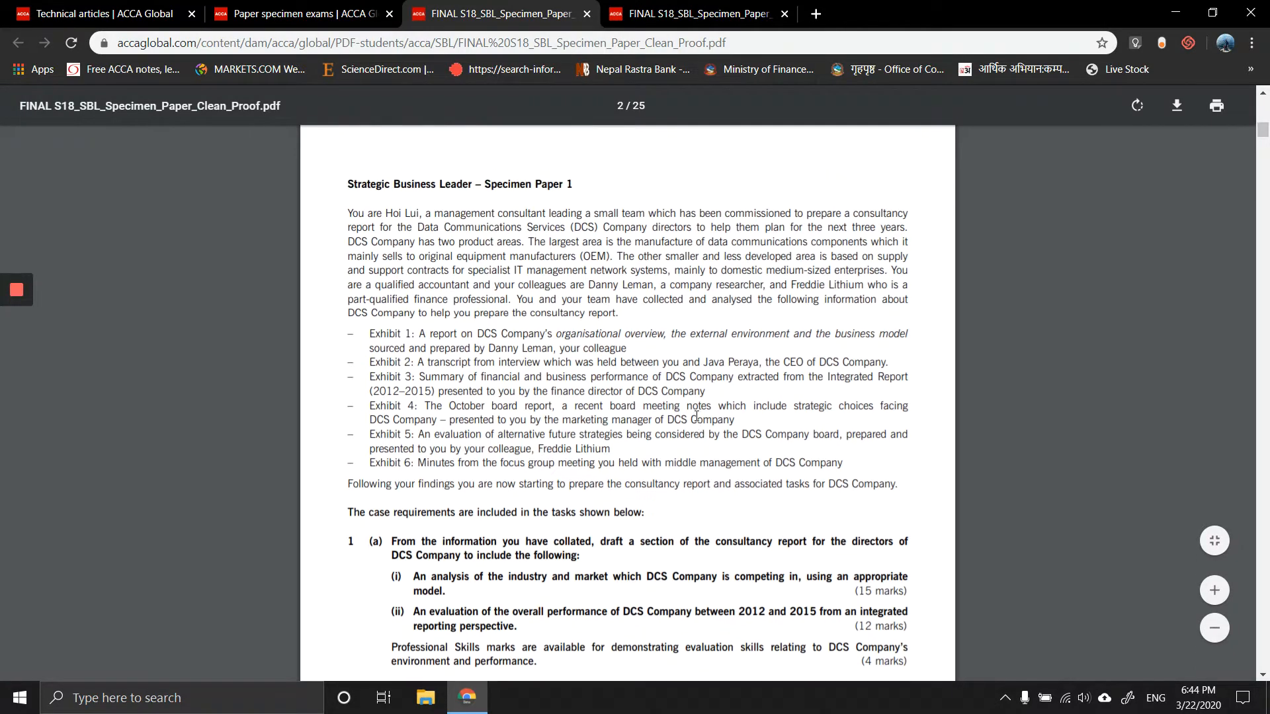
scroll(696, 416, "down", 1)
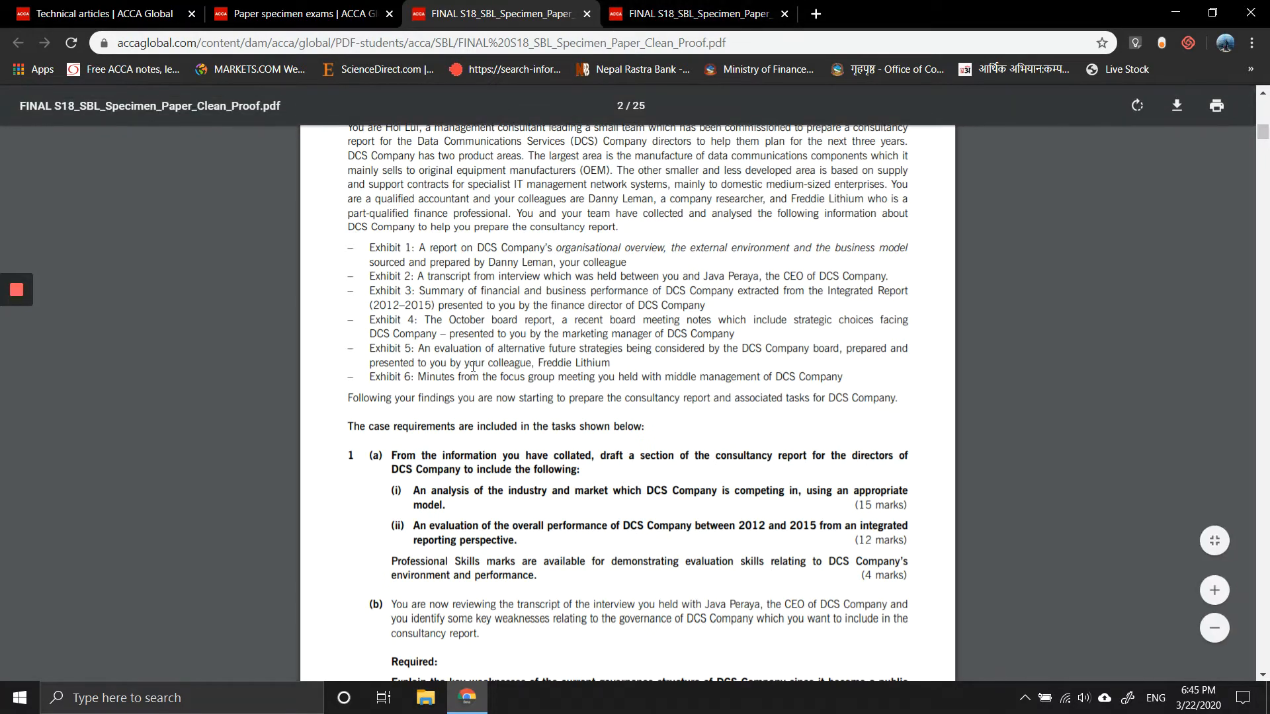
scroll(472, 367, "down", 3)
scroll(472, 367, "down", 3)
scroll(473, 367, "down", 5)
scroll(472, 367, "down", 5)
scroll(472, 367, "down", 5)
scroll(473, 367, "down", 5)
scroll(473, 367, "down", 5)
scroll(473, 367, "down", 5)
scroll(472, 367, "down", 5)
scroll(473, 367, "down", 5)
scroll(472, 368, "down", 6)
scroll(473, 367, "down", 4)
scroll(472, 367, "down", 1)
scroll(473, 367, "down", 1)
scroll(472, 367, "down", 1)
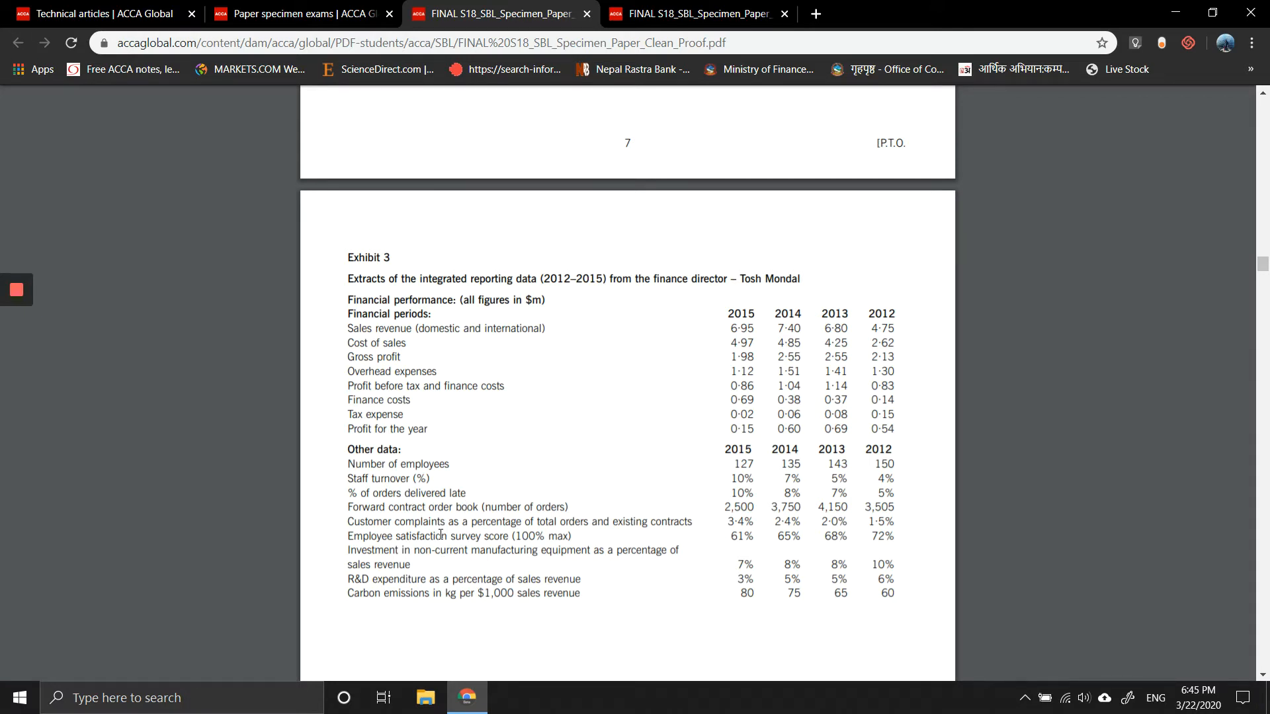
Step: Enlarge the part (b) Governance and internal control answer on page 16, then glance back at the question copy
left_click(730, 13)
scroll(569, 341, "down", 1)
scroll(570, 339, "down", 2)
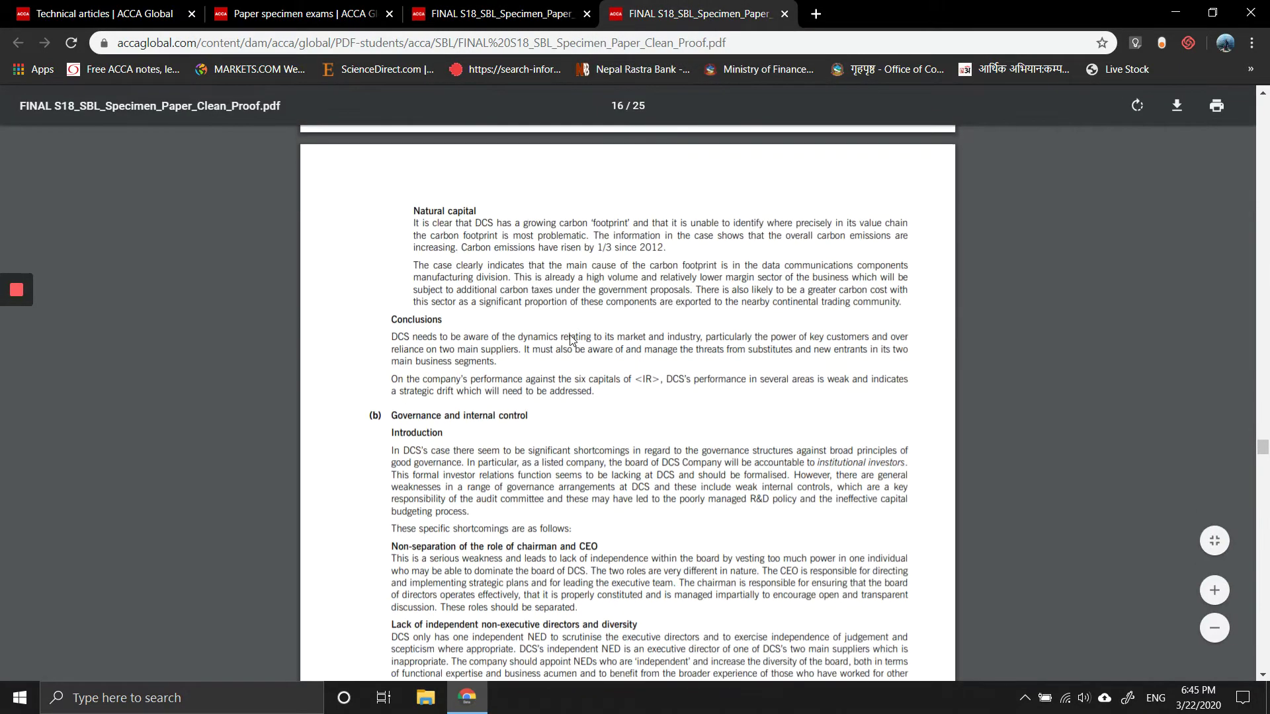
left_click(1214, 592)
left_click(1214, 591)
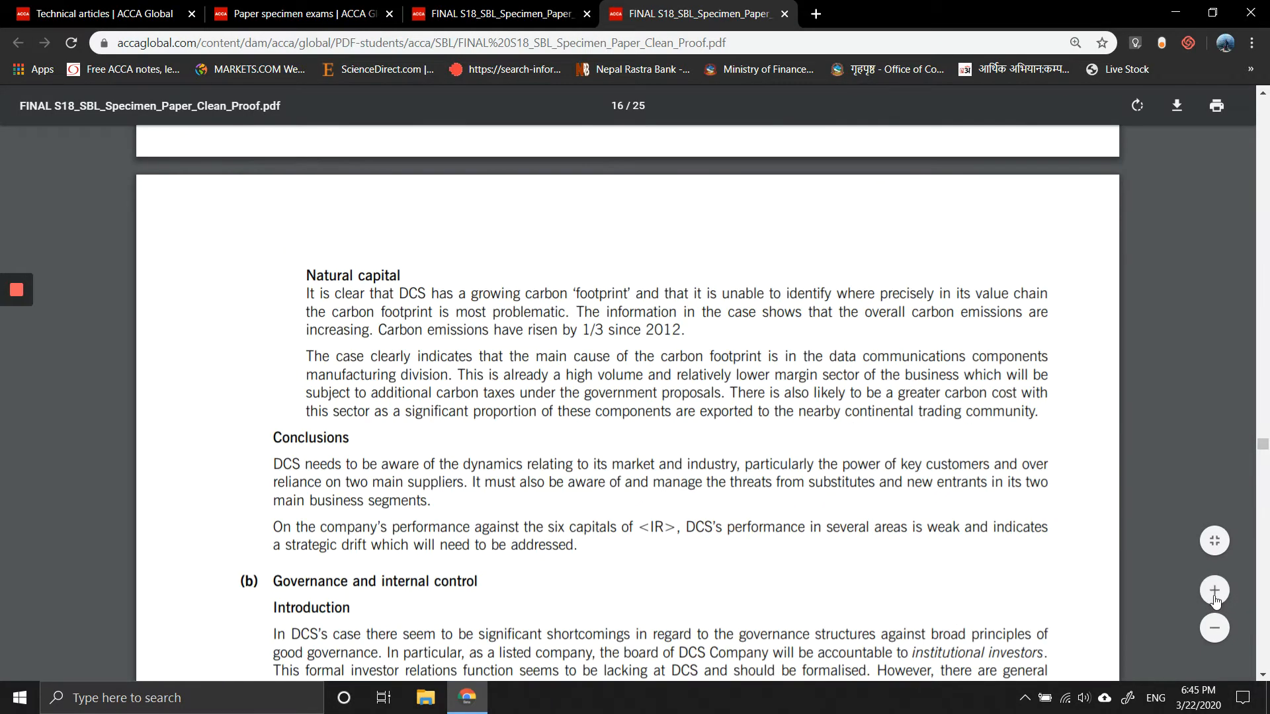
scroll(1044, 480, "down", 2)
scroll(1043, 480, "down", 1)
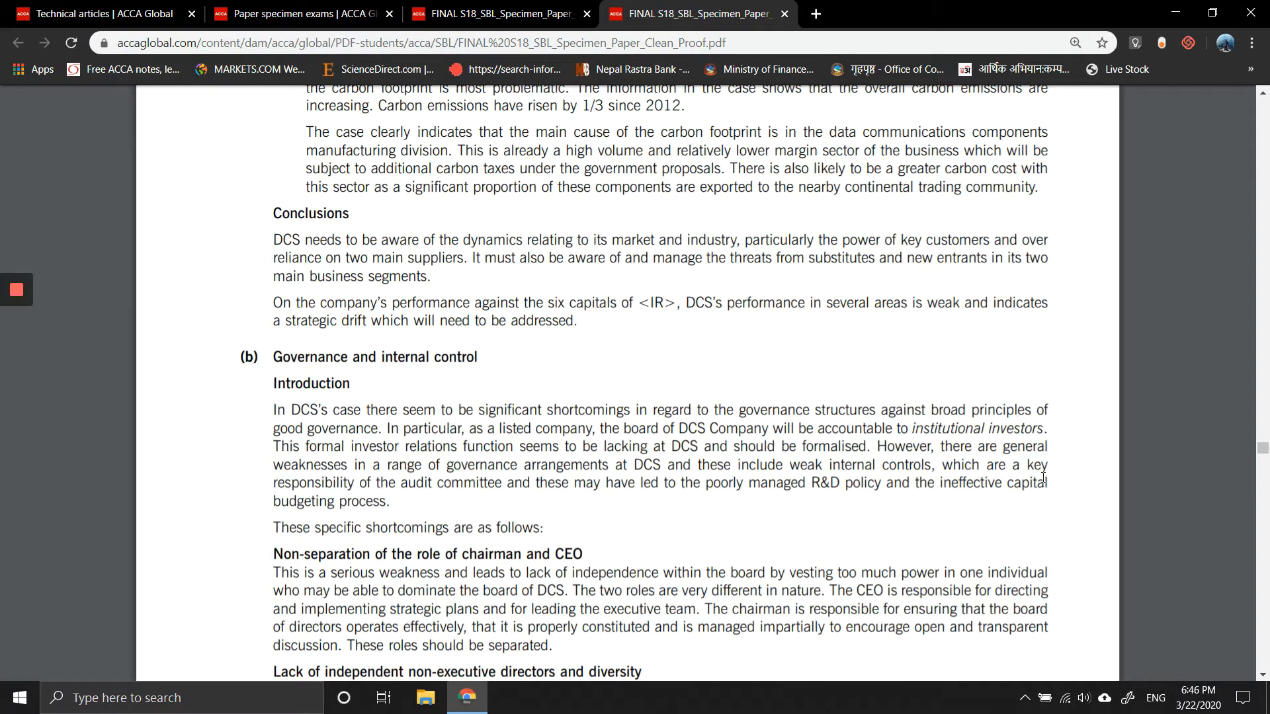
scroll(1044, 480, "down", 1)
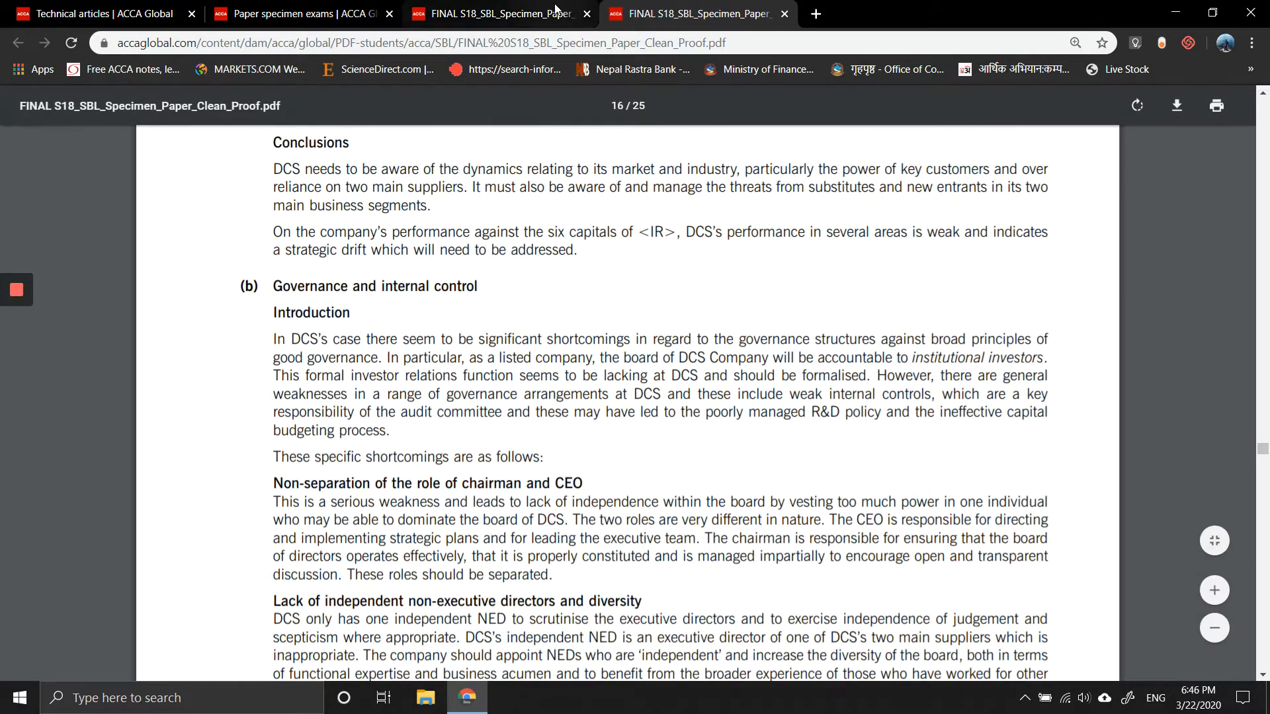
left_click(556, 8)
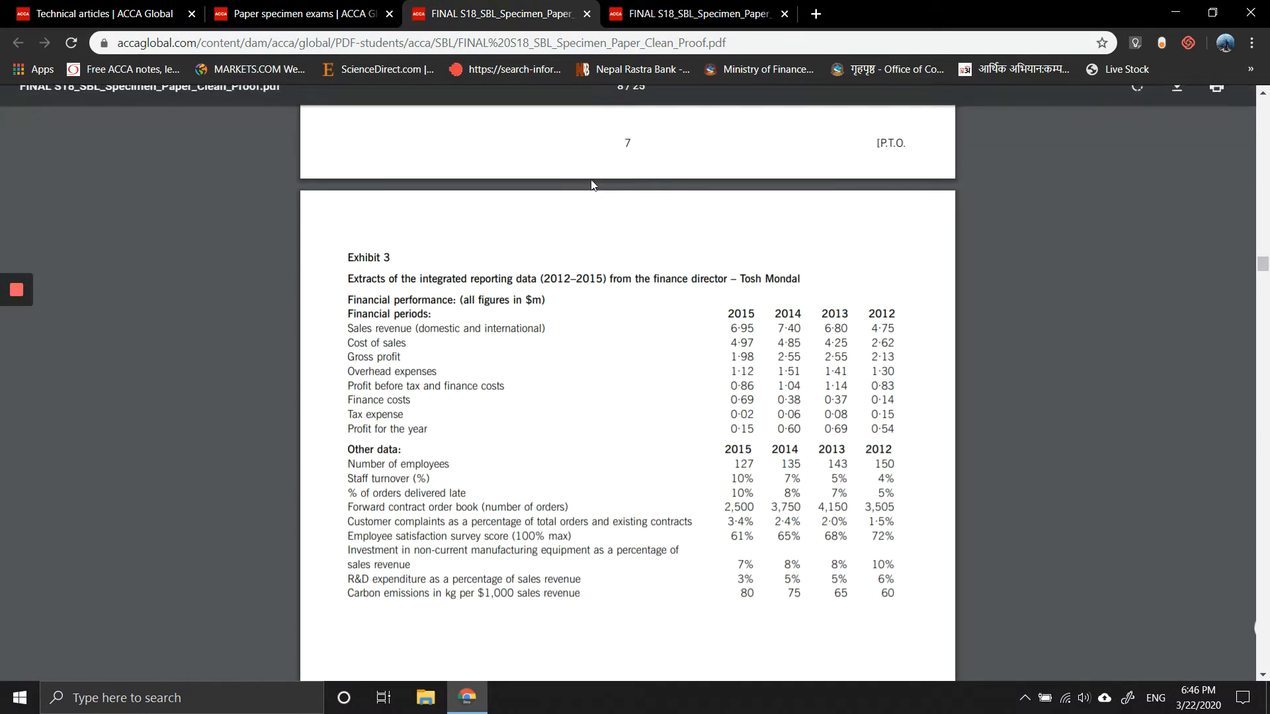
scroll(589, 207, "up", 3)
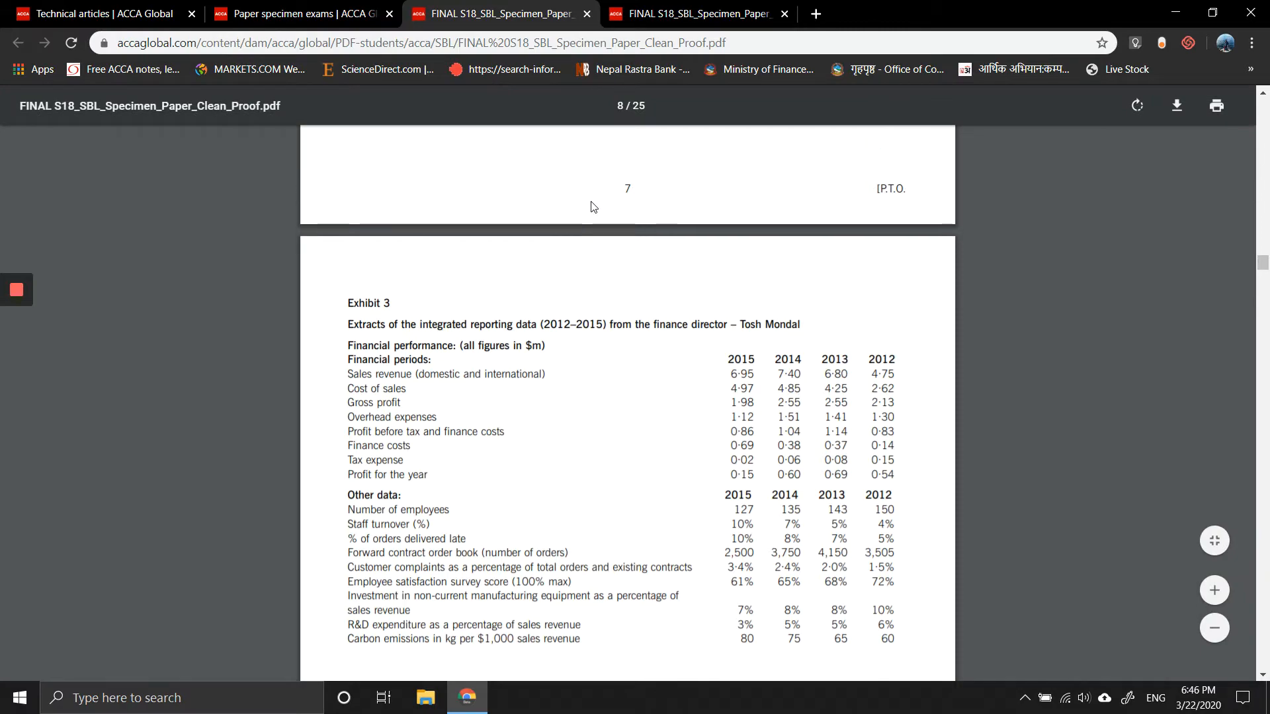
scroll(590, 207, "up", 5)
scroll(589, 206, "up", 5)
scroll(590, 207, "up", 3)
scroll(593, 206, "up", 5)
scroll(592, 206, "up", 5)
scroll(593, 205, "up", 3)
scroll(592, 206, "up", 2)
scroll(592, 205, "up", 5)
scroll(593, 206, "up", 5)
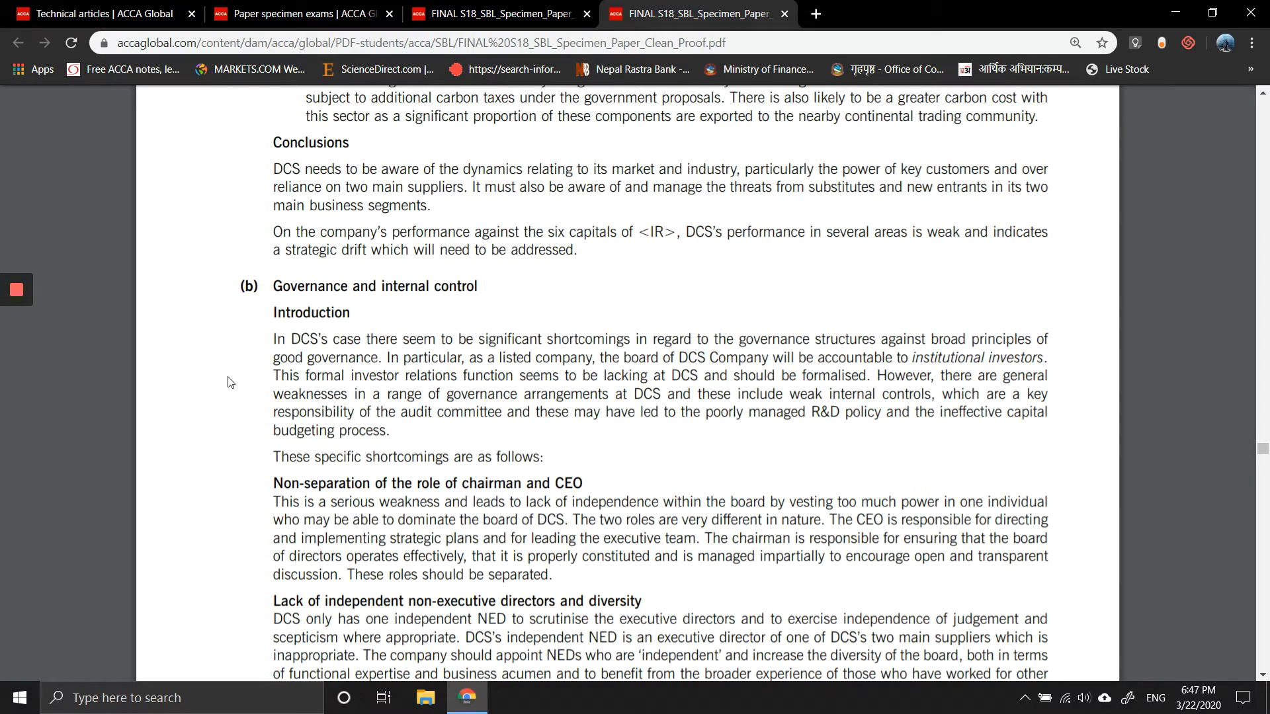
scroll(227, 382, "down", 1)
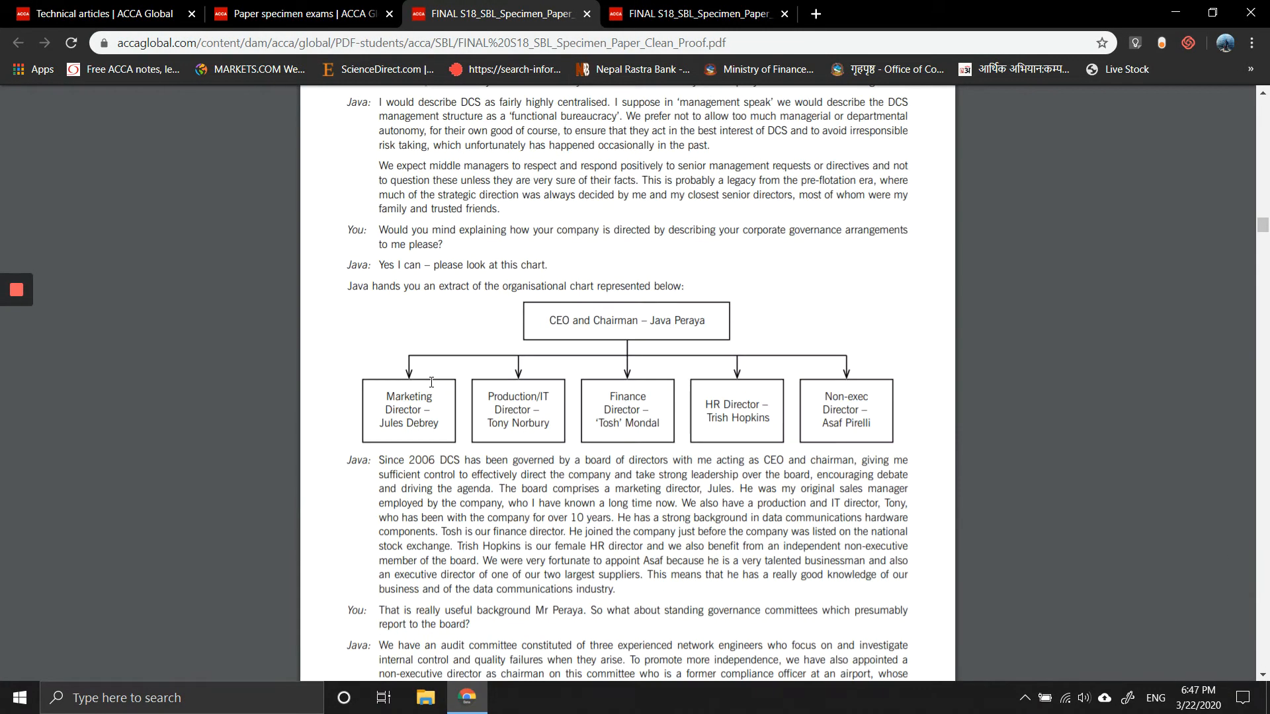
scroll(431, 383, "up", 1)
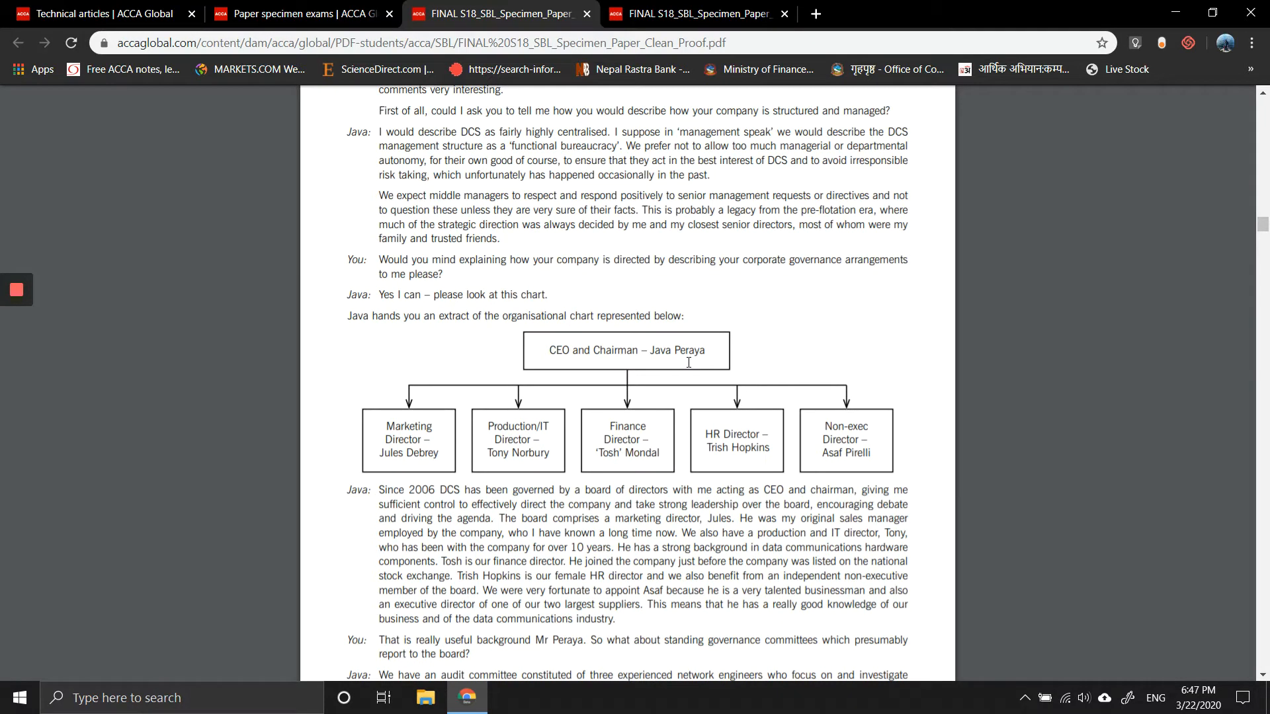
Step: Return from the organisational chart to the answer's governance shortcomings on page 16
left_click(735, 14)
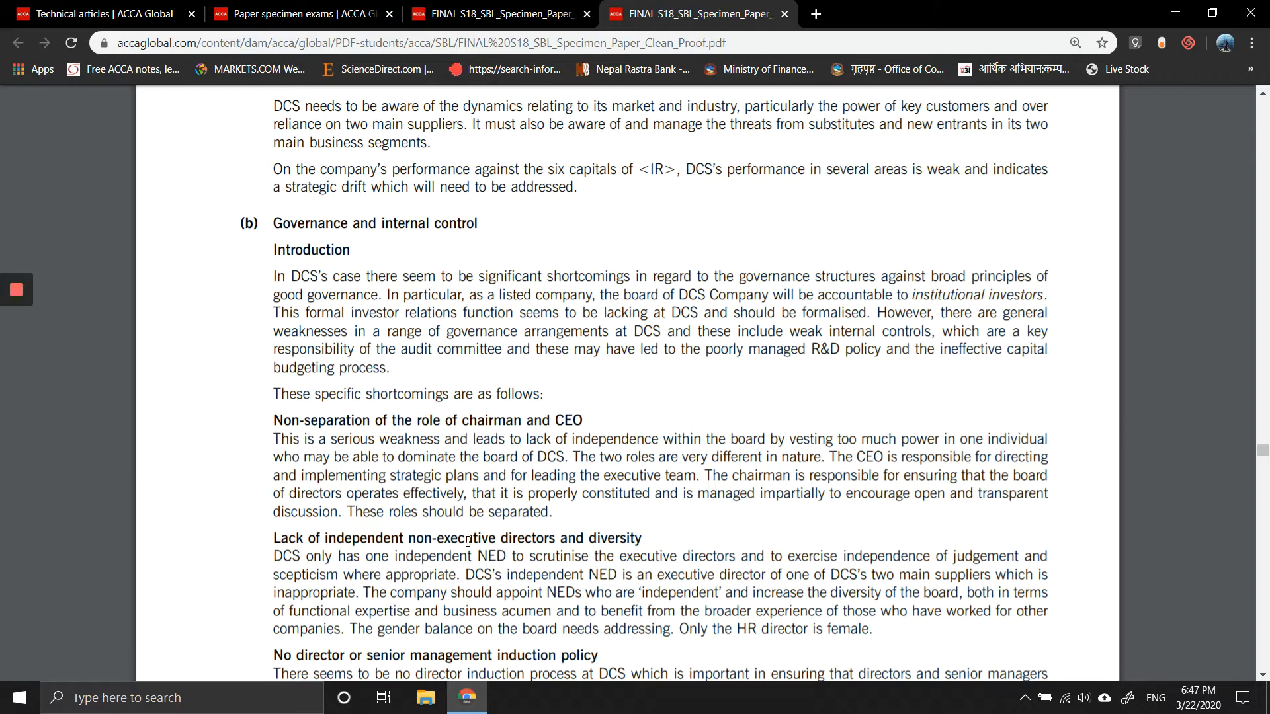
scroll(470, 541, "down", 3)
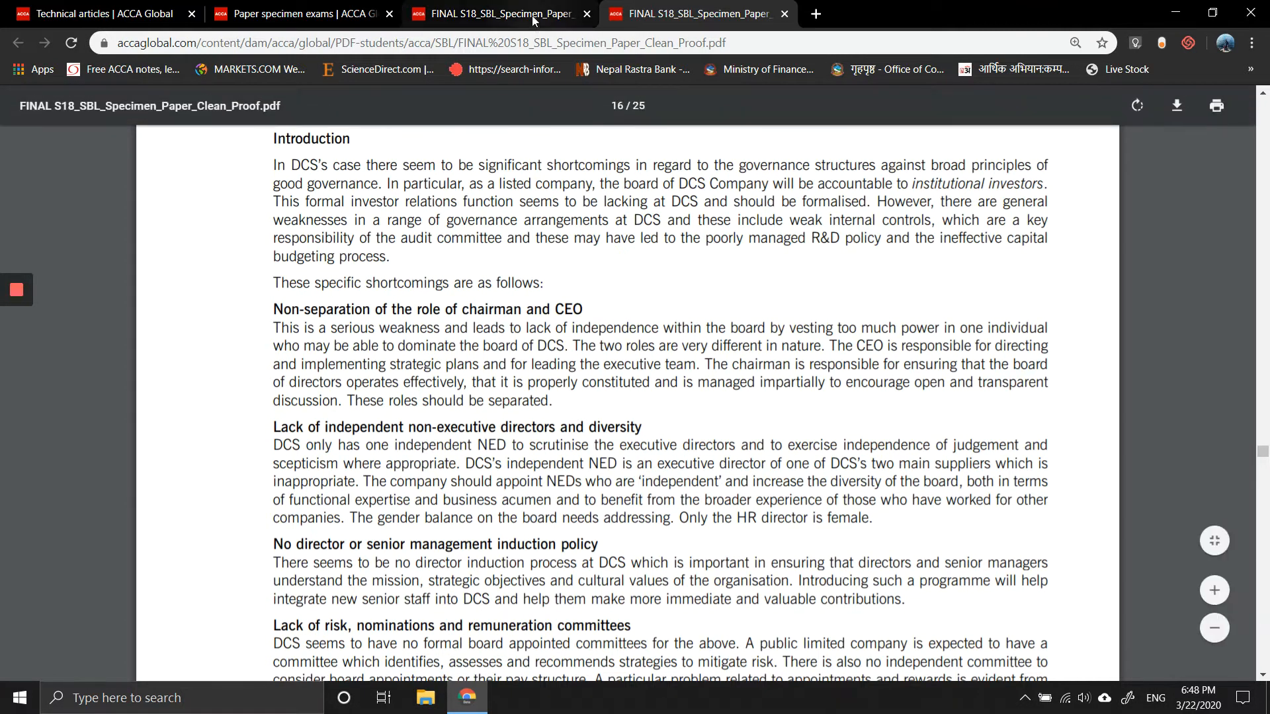
Step: View the DCS organisational chart and Java Peraya's governance interview on page 6 of the question copy
left_click(536, 15)
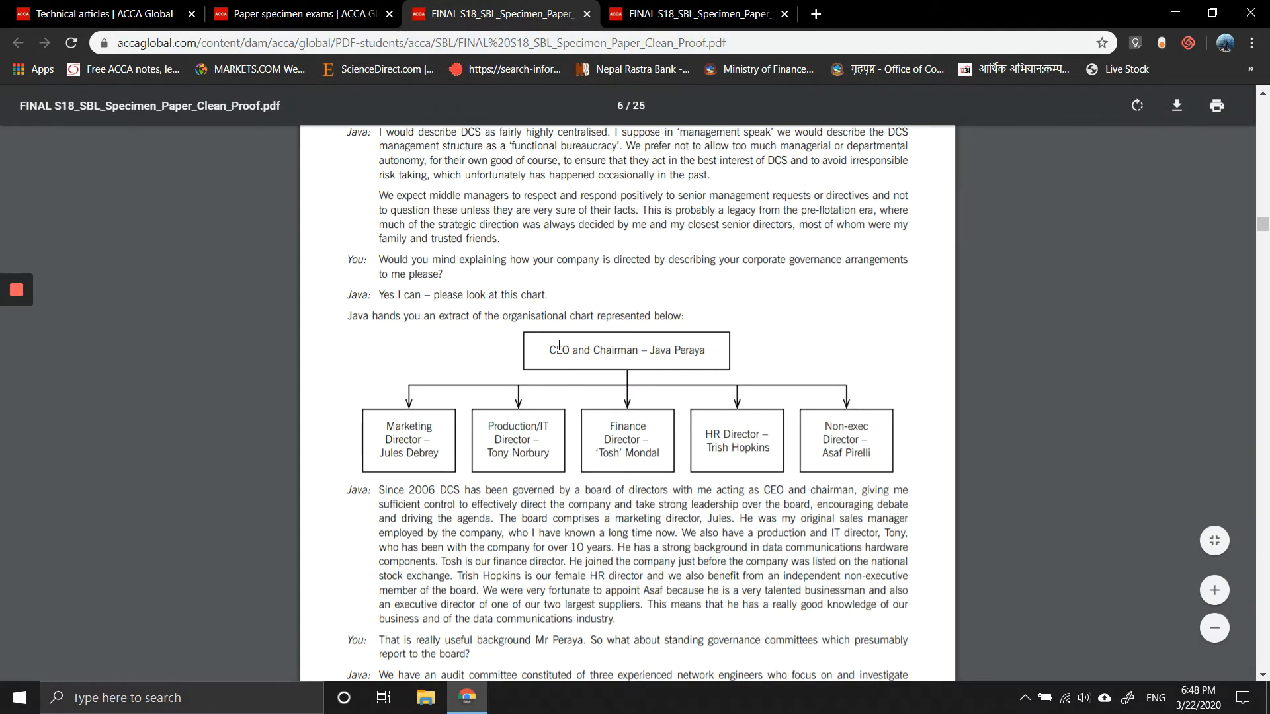
scroll(559, 346, "up", 4)
scroll(558, 345, "down", 2)
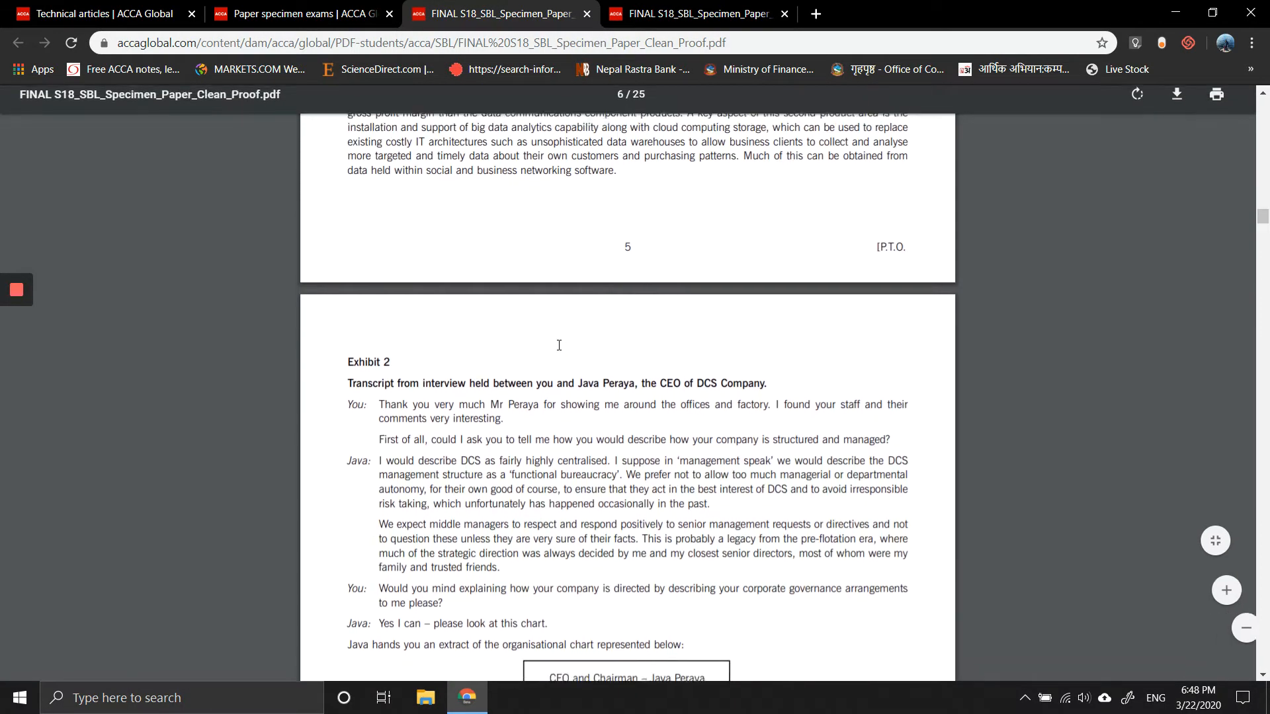
scroll(558, 345, "down", 5)
scroll(559, 345, "down", 3)
scroll(559, 345, "down", 6)
scroll(558, 346, "down", 4)
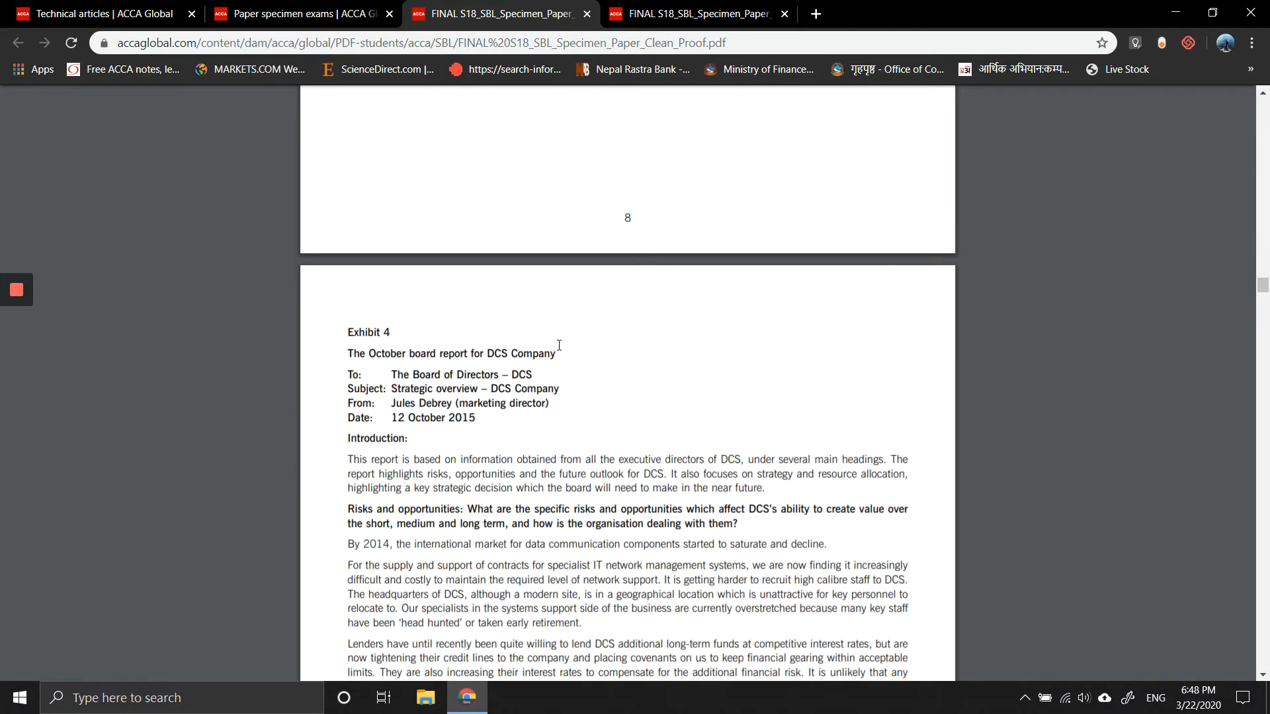
scroll(559, 345, "down", 1)
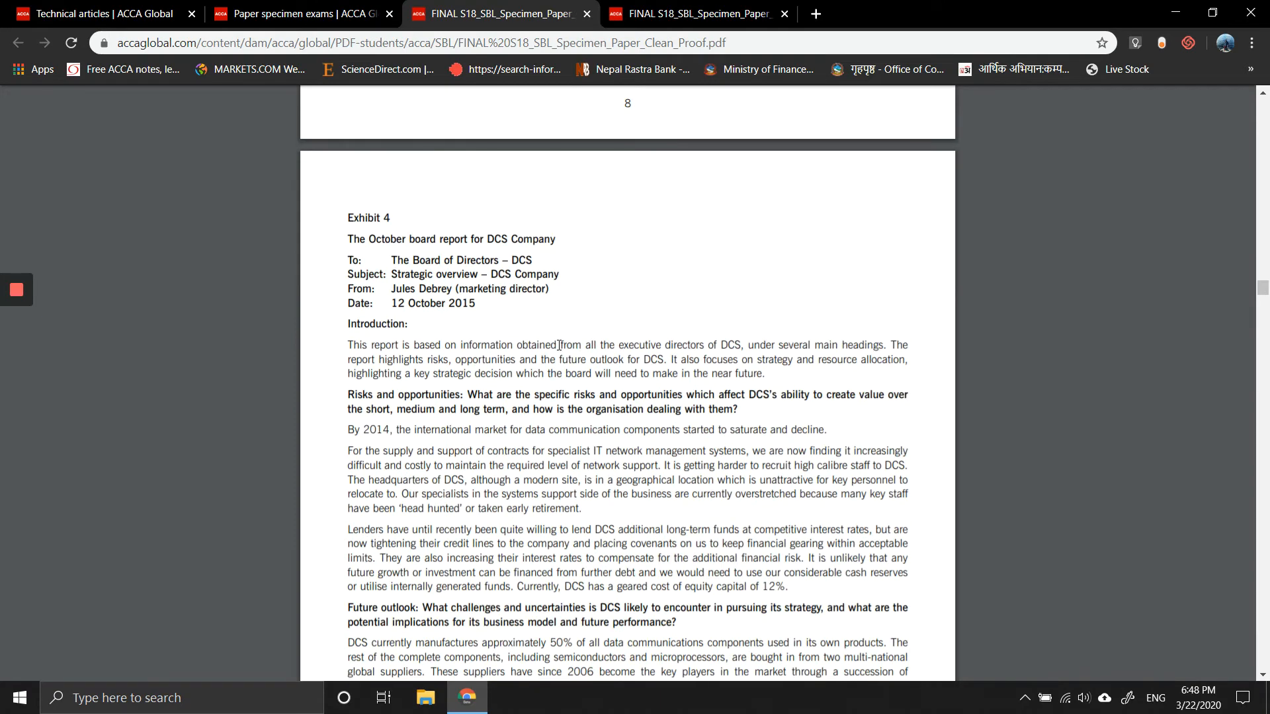
scroll(559, 345, "down", 1)
scroll(558, 345, "down", 1)
scroll(559, 345, "down", 2)
scroll(558, 345, "down", 1)
scroll(559, 345, "down", 1)
scroll(559, 346, "down", 2)
scroll(558, 345, "down", 1)
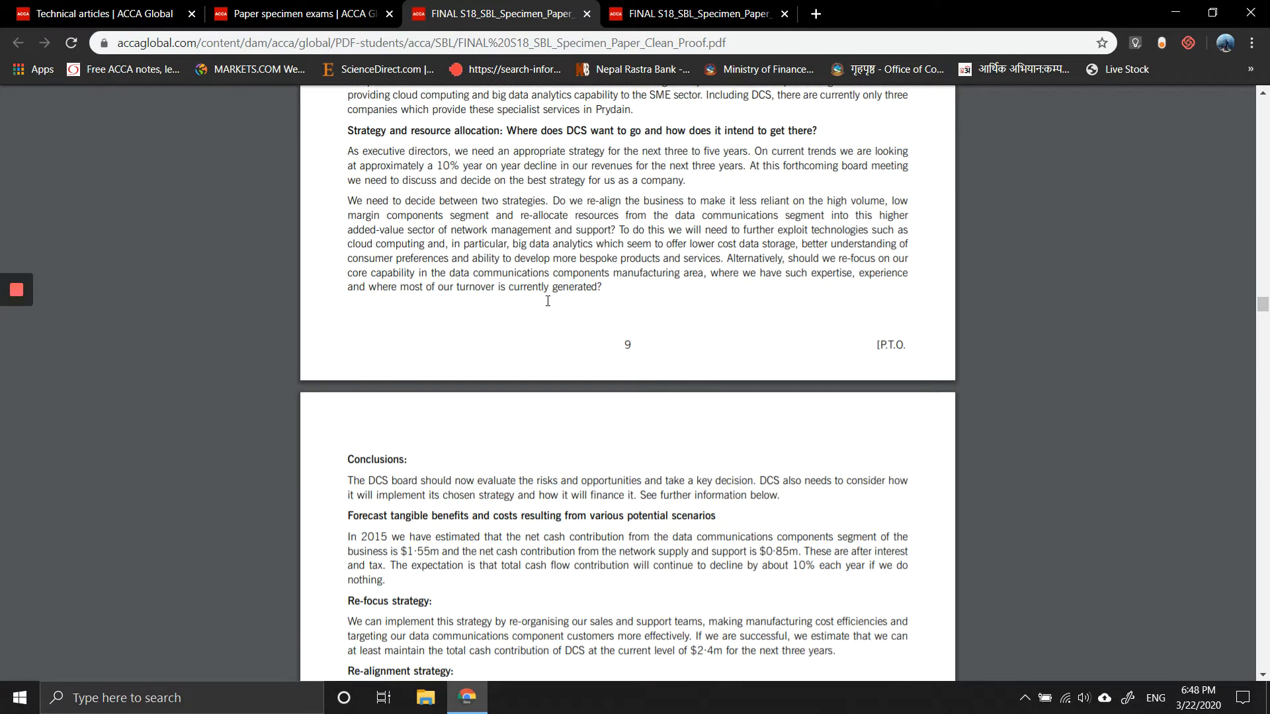
scroll(547, 302, "down", 1)
scroll(546, 302, "down", 1)
scroll(546, 302, "down", 1)
scroll(547, 302, "down", 1)
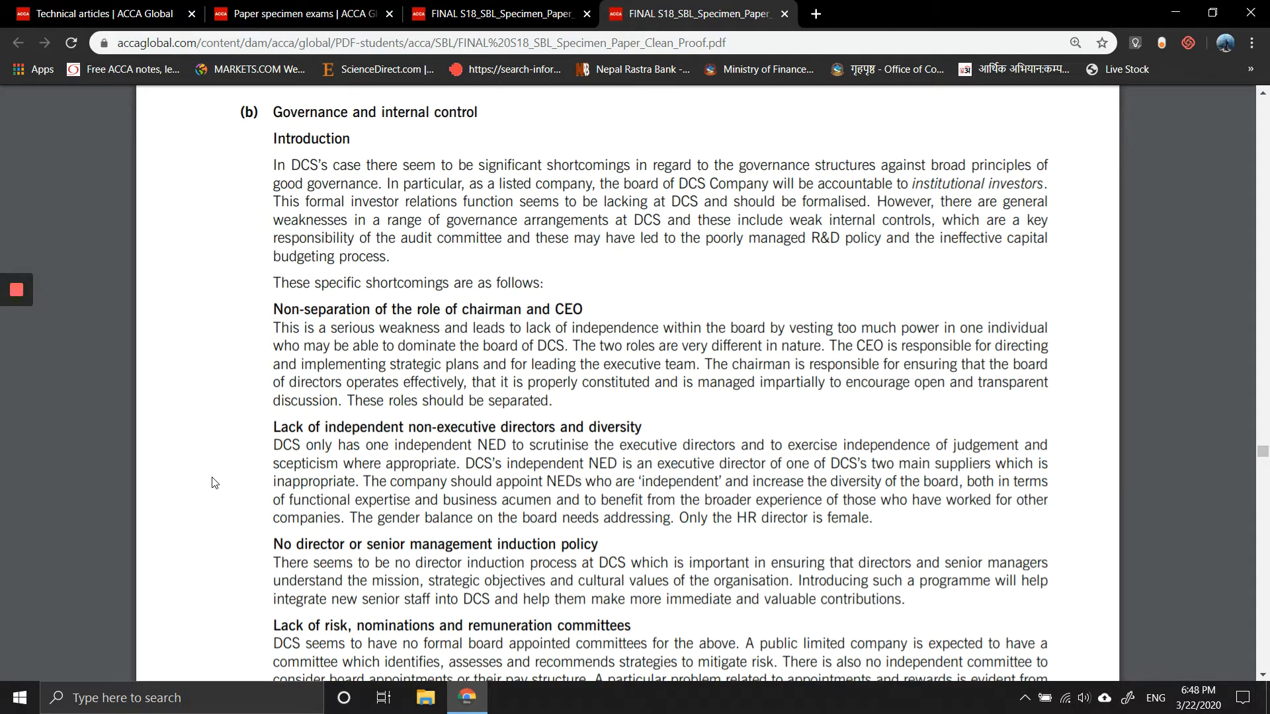
left_click(501, 13)
scroll(411, 335, "down", 4)
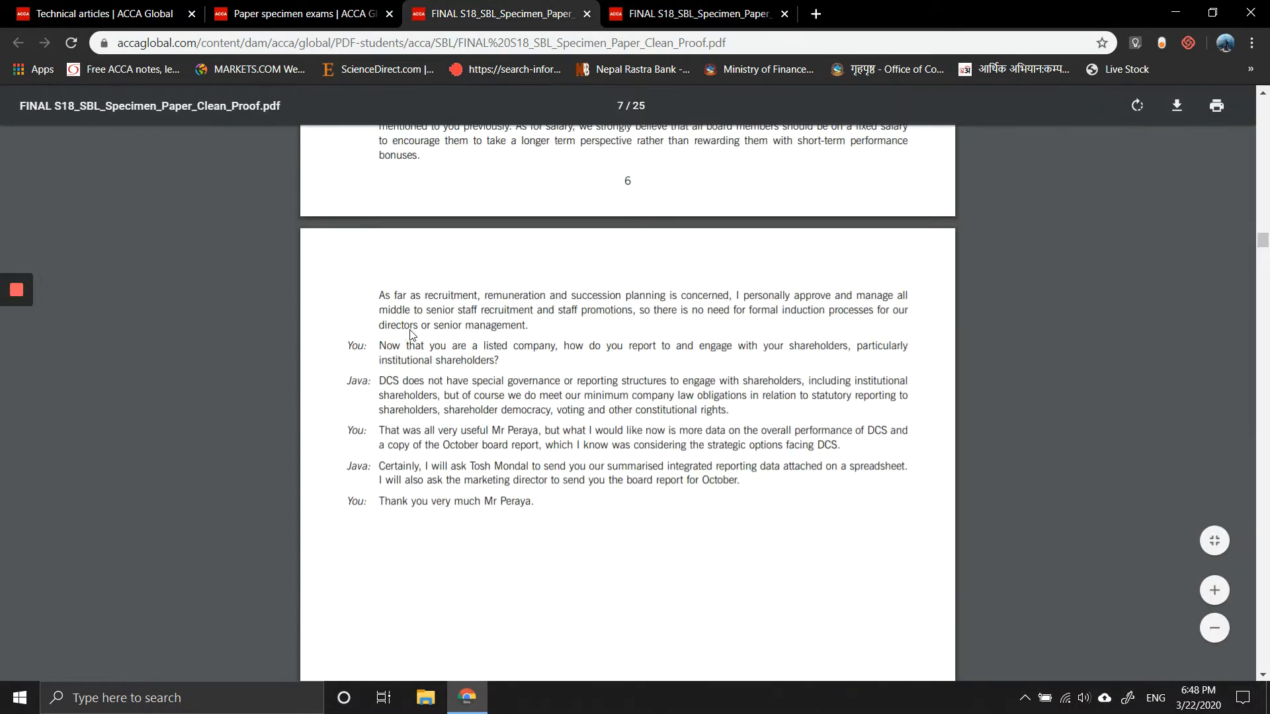
scroll(411, 335, "up", 8)
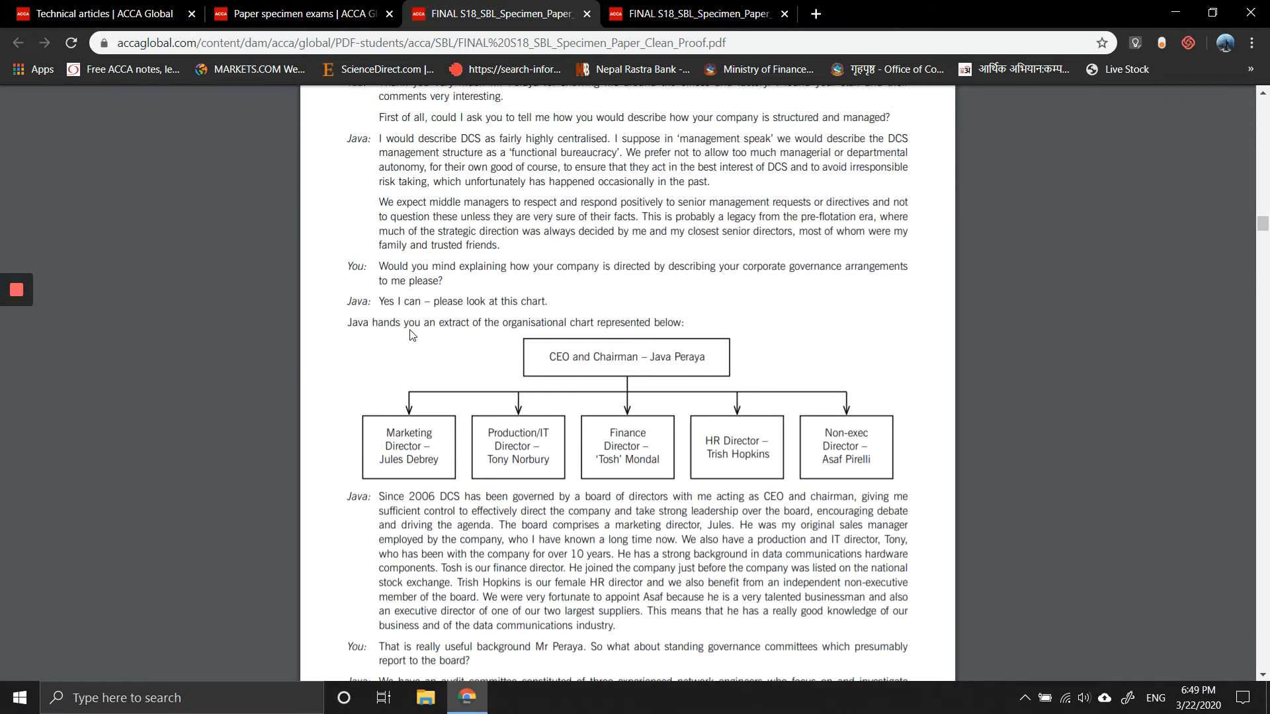
scroll(411, 334, "down", 1)
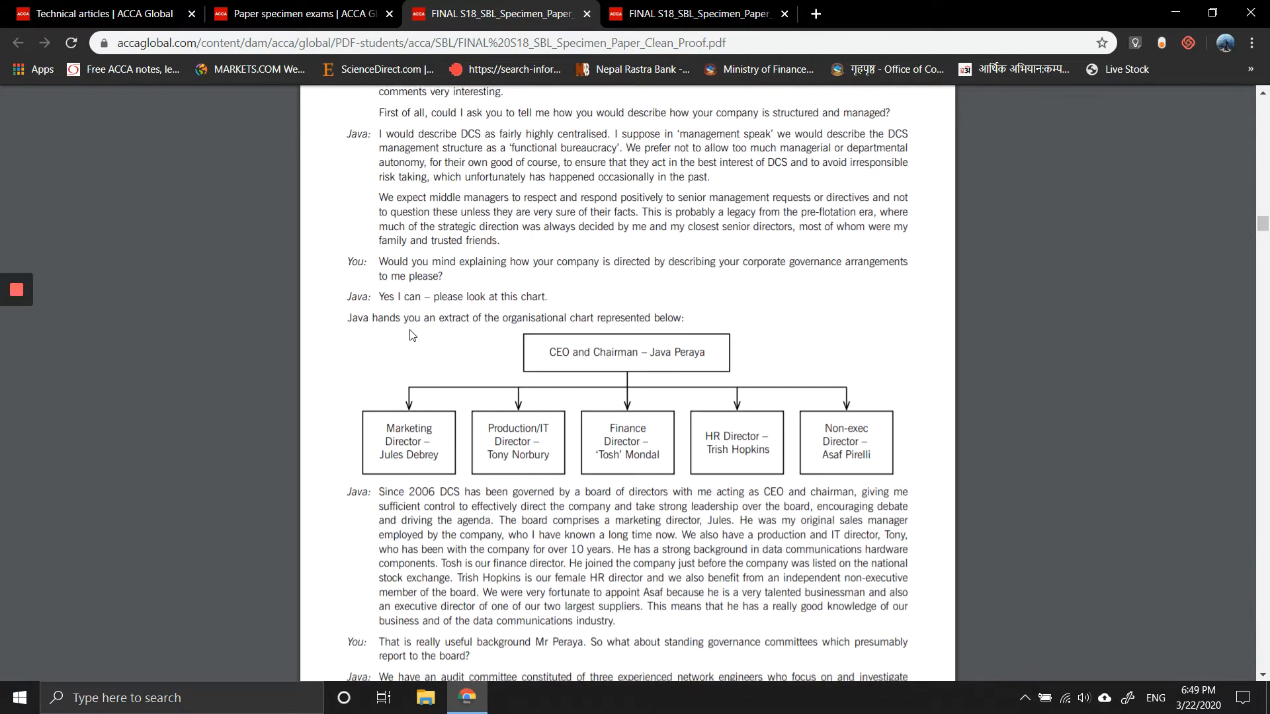
scroll(411, 334, "down", 1)
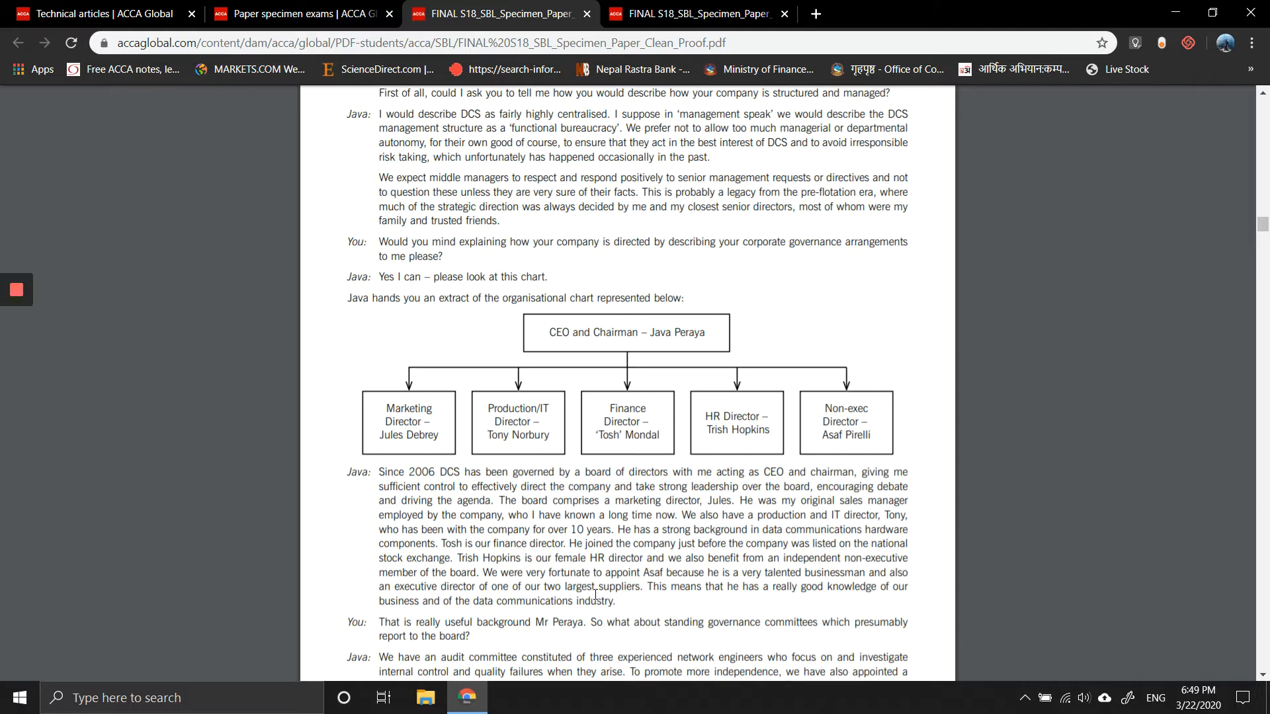
Step: Read answer (b)'s governance shortcomings through the audit committee section at the end of page 17
left_click(685, 14)
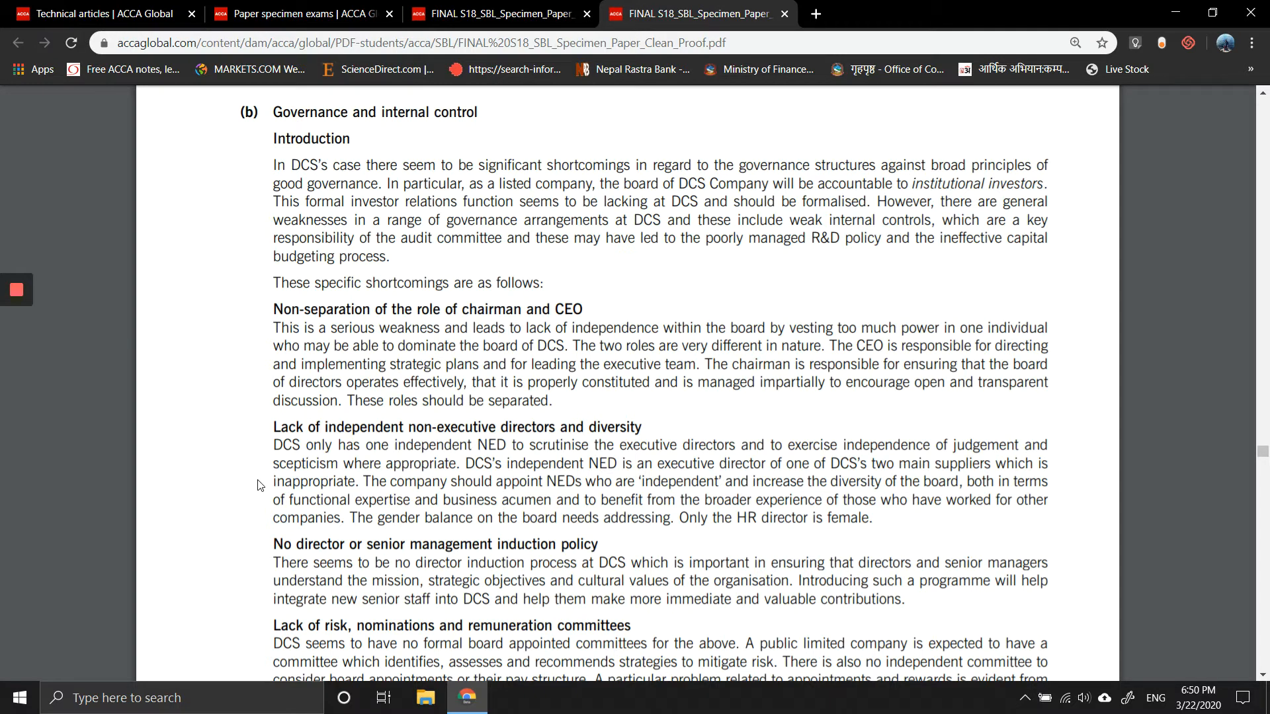
scroll(258, 485, "down", 1)
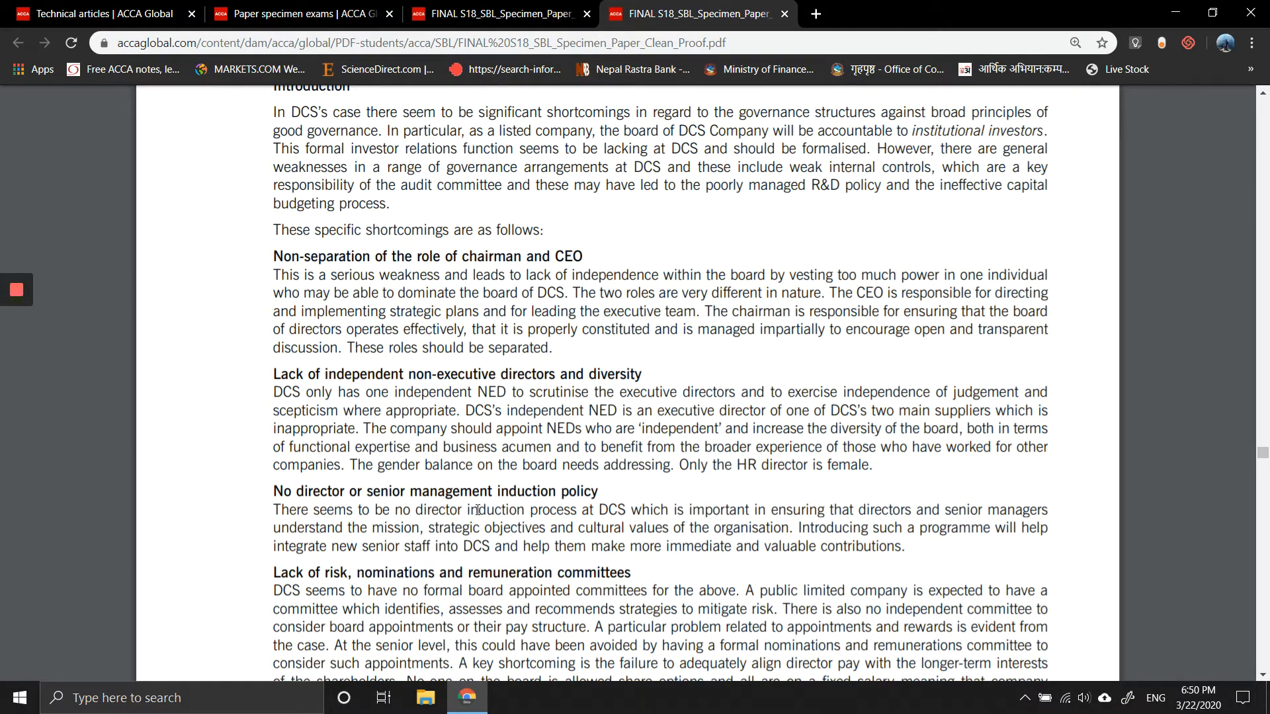
scroll(477, 554, "down", 3)
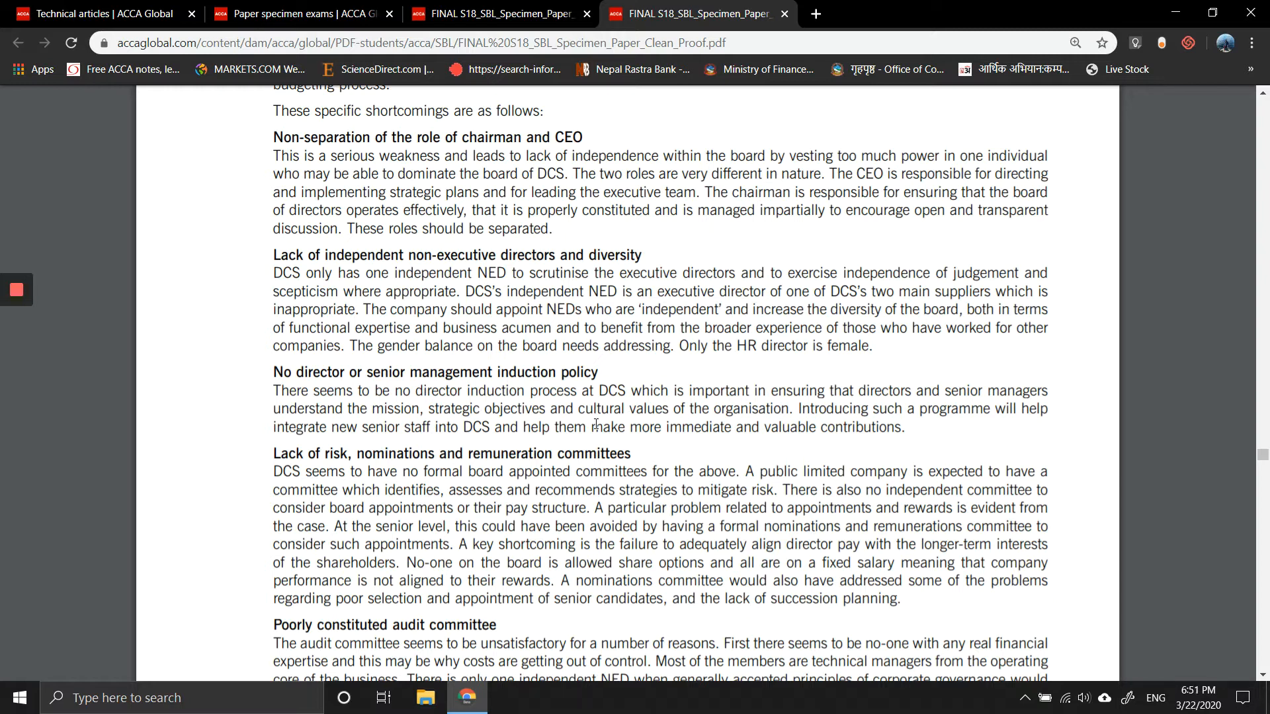
scroll(595, 426, "down", 2)
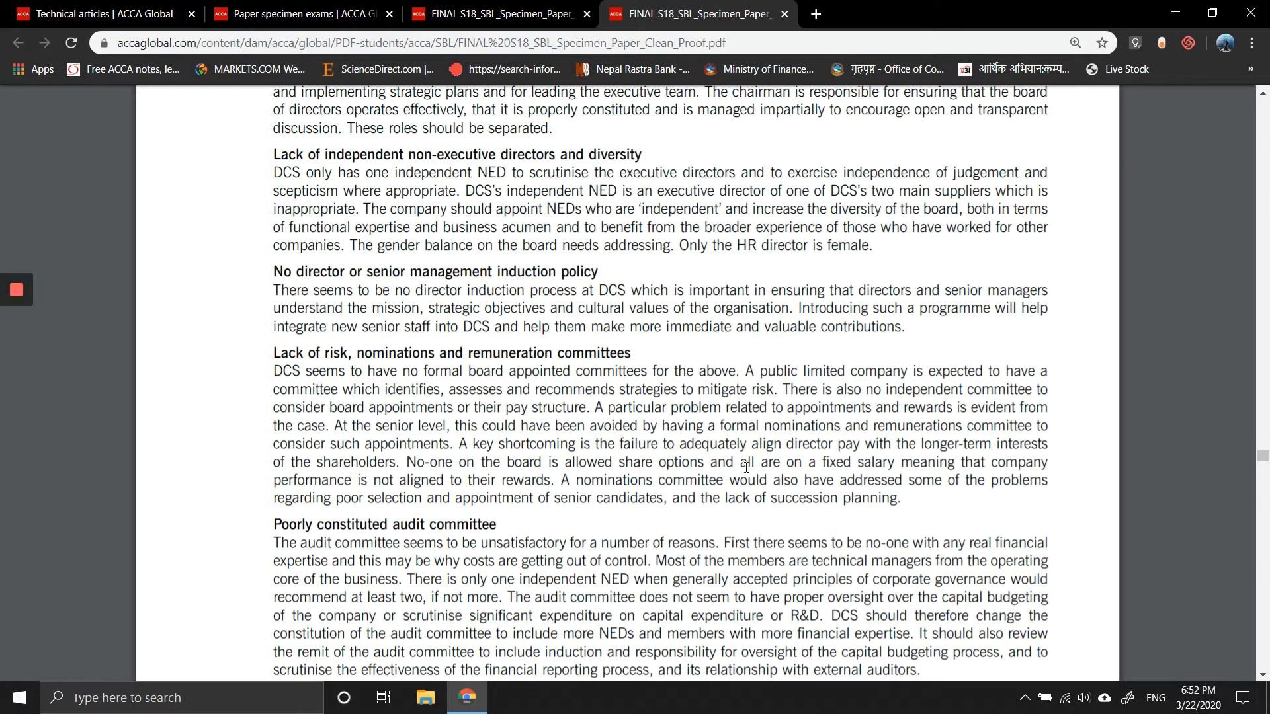
scroll(747, 485, "down", 2)
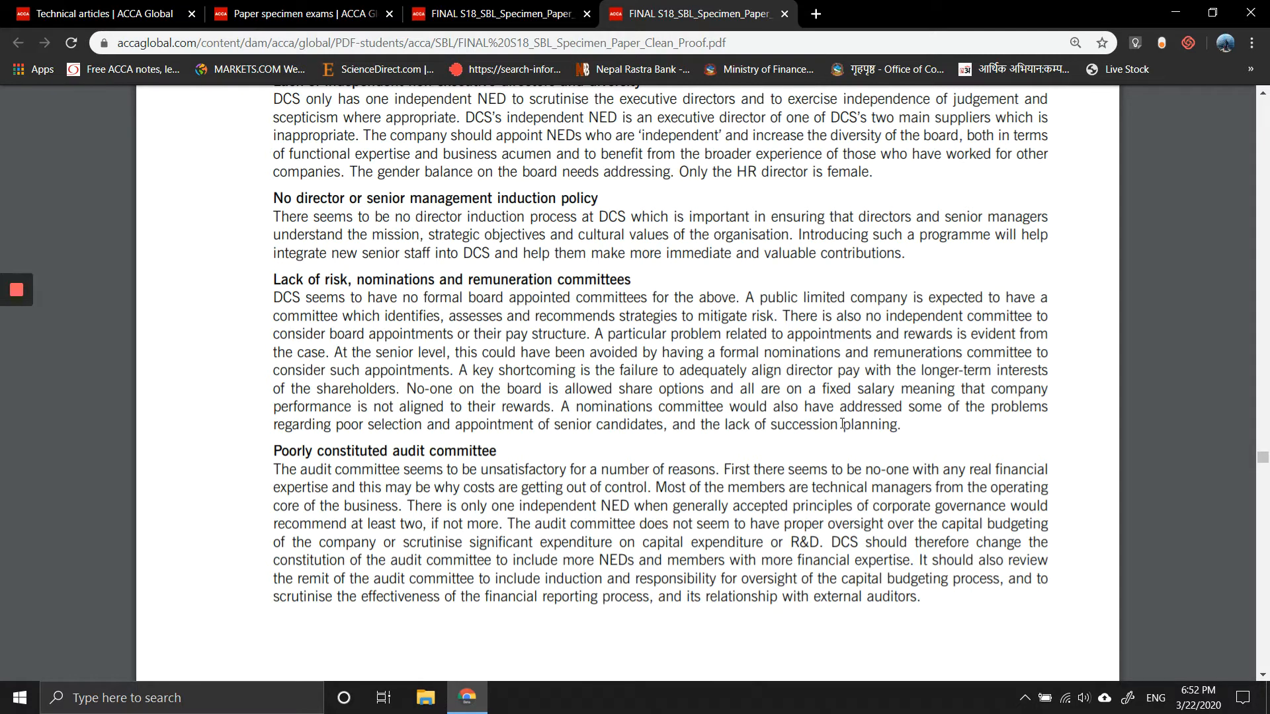
scroll(578, 476, "down", 1)
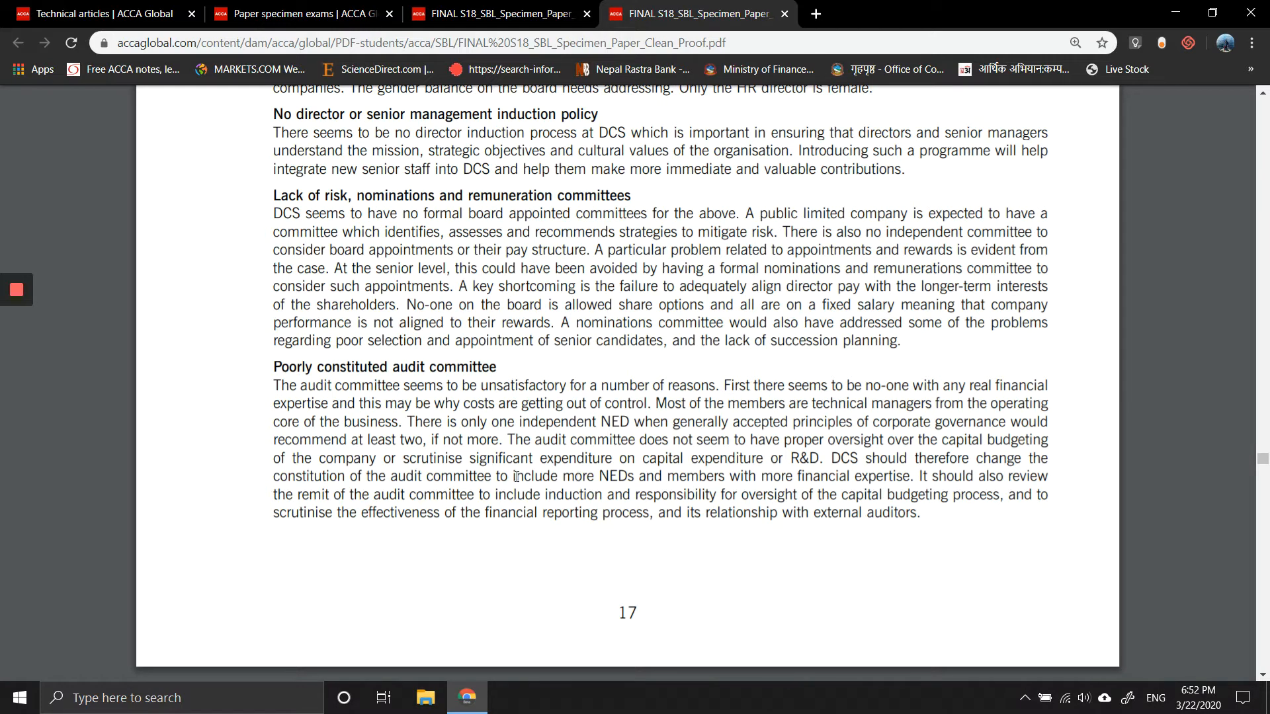
scroll(517, 477, "down", 1)
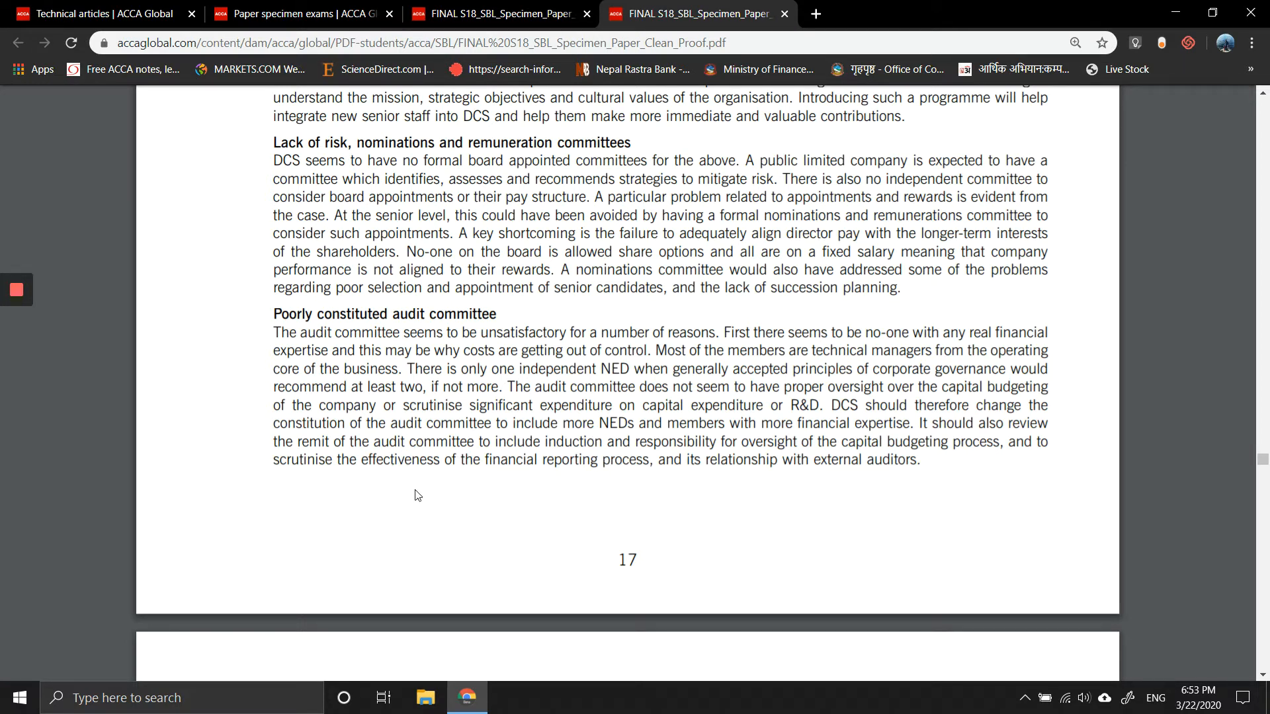
scroll(416, 494, "down", 2)
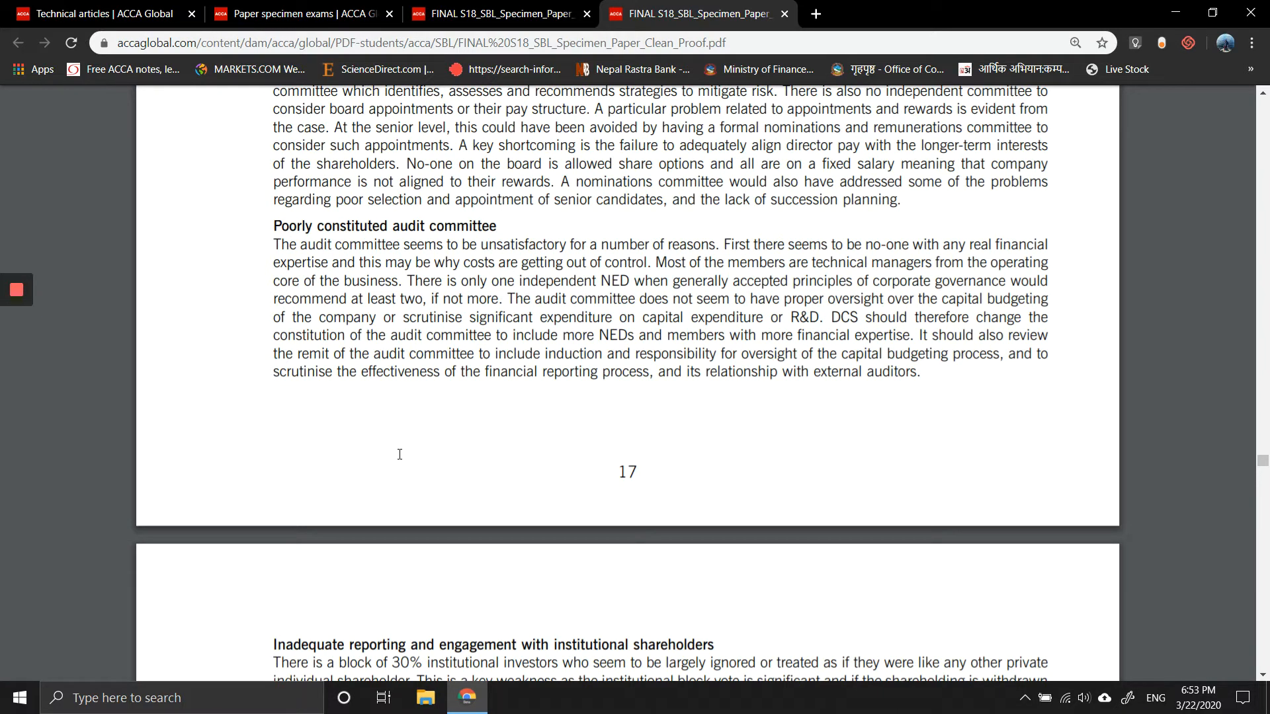
scroll(399, 455, "down", 2)
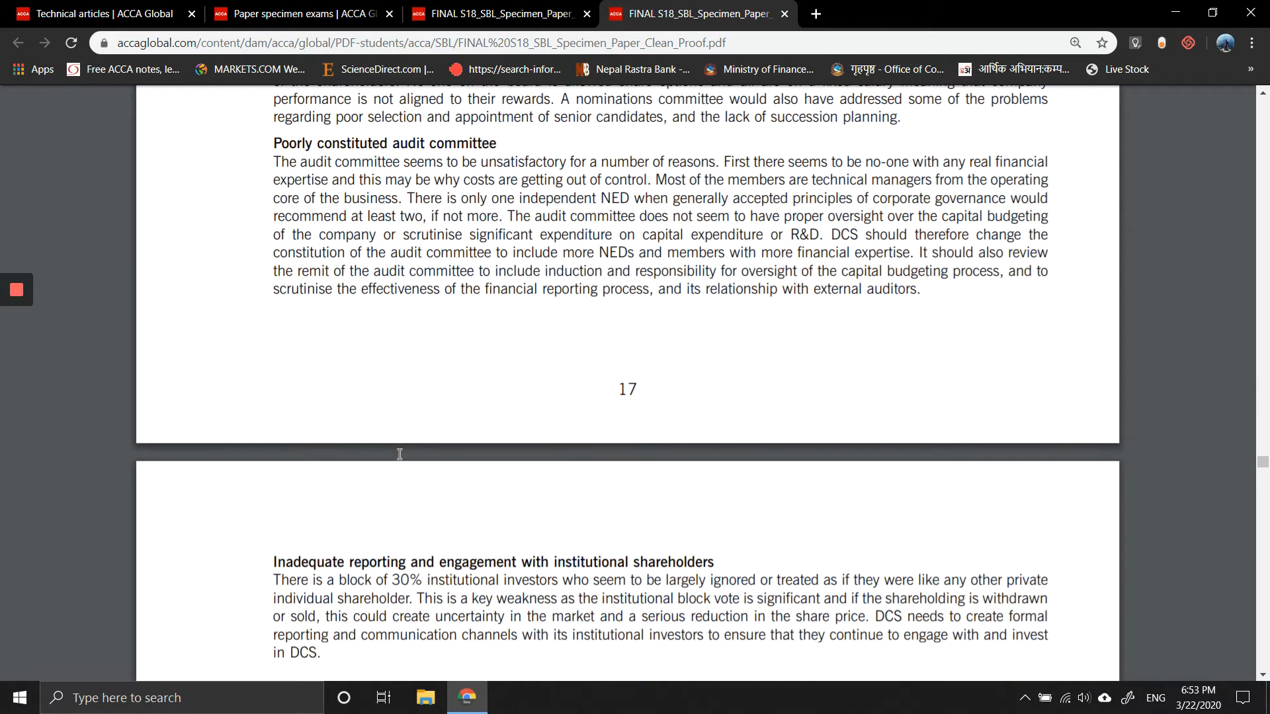
scroll(399, 455, "down", 1)
scroll(400, 455, "down", 1)
scroll(399, 454, "down", 2)
scroll(399, 454, "down", 1)
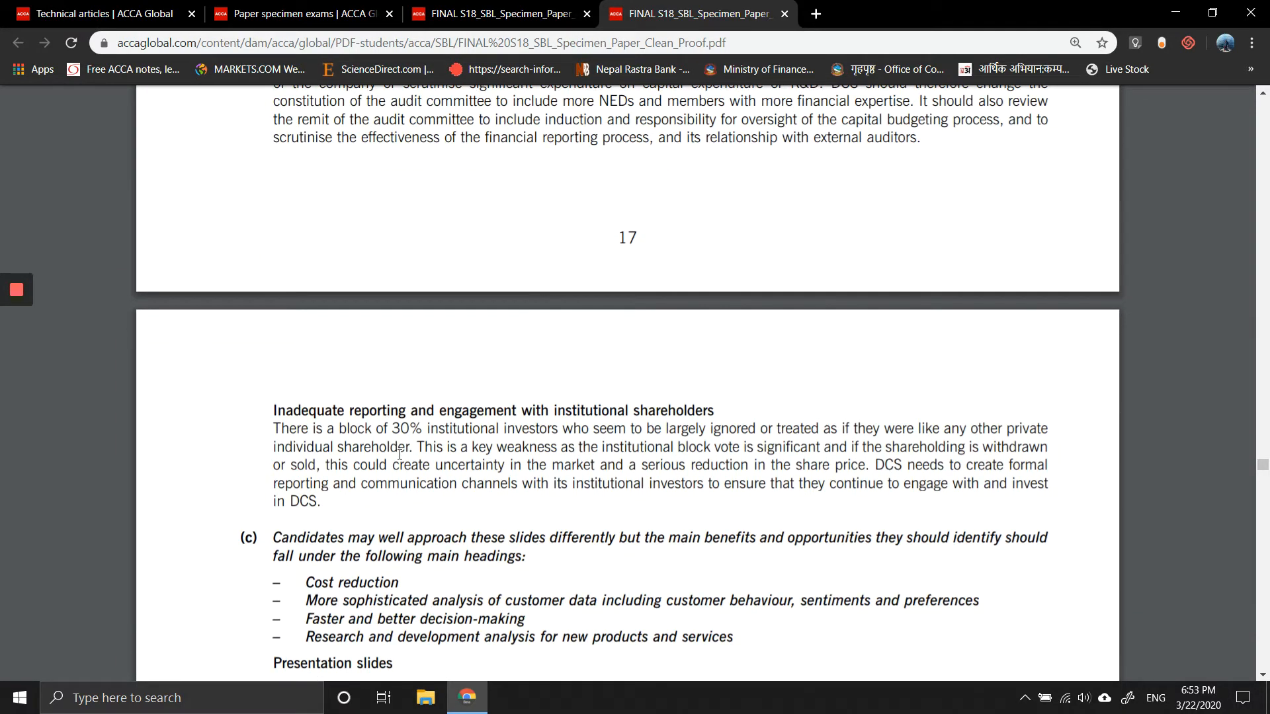
scroll(399, 454, "down", 1)
scroll(400, 455, "down", 2)
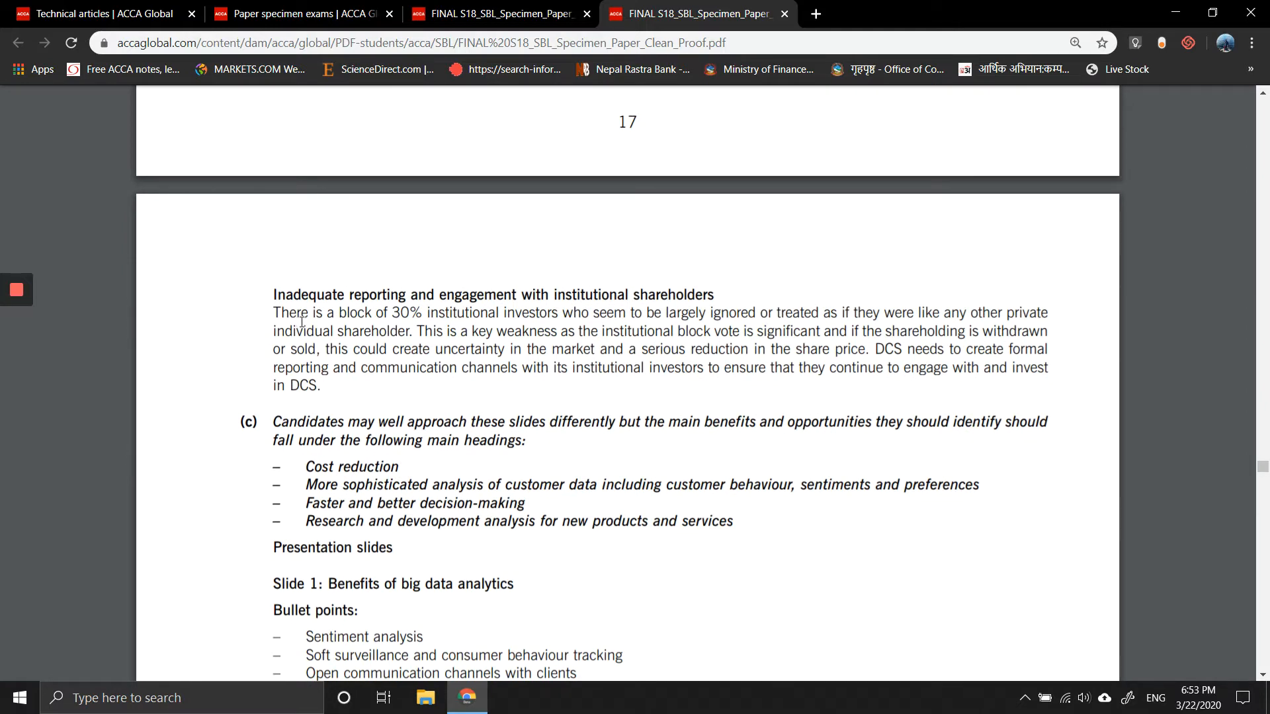
scroll(361, 394, "up", 1)
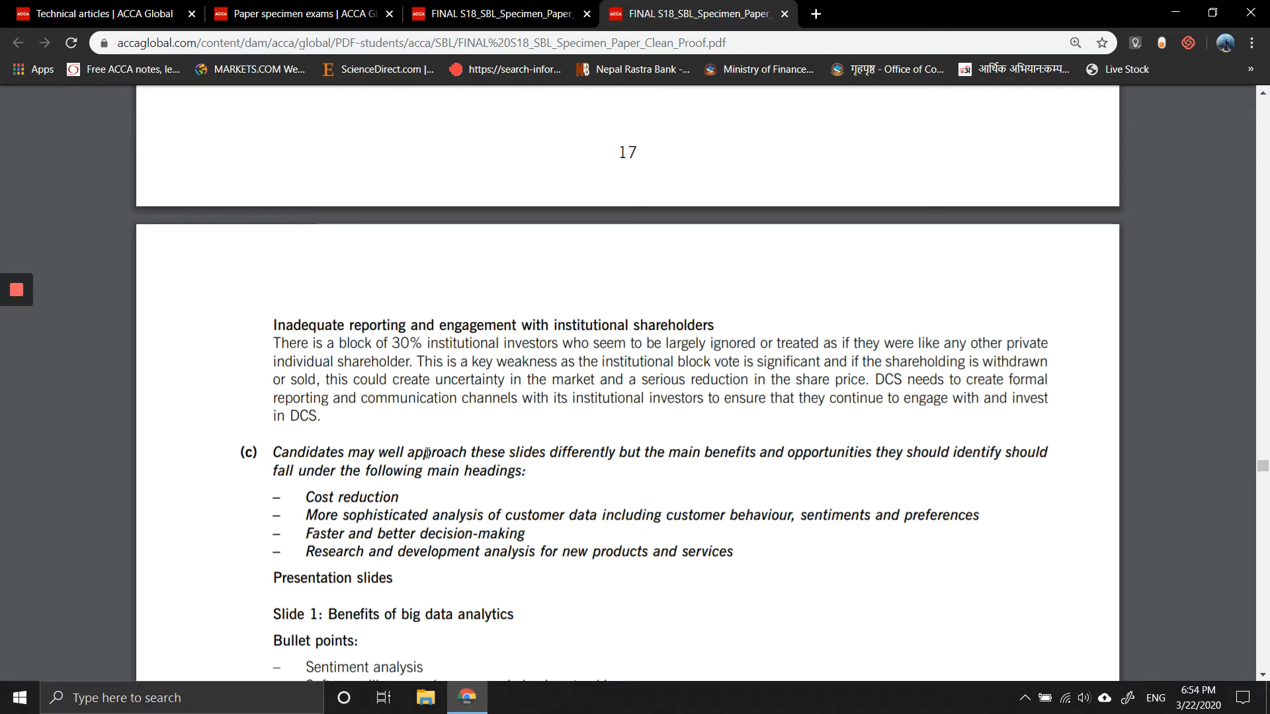
Step: Return to the question copy and view requirements (c) big data slides and (d) sustainability audit on page 3
left_click(501, 22)
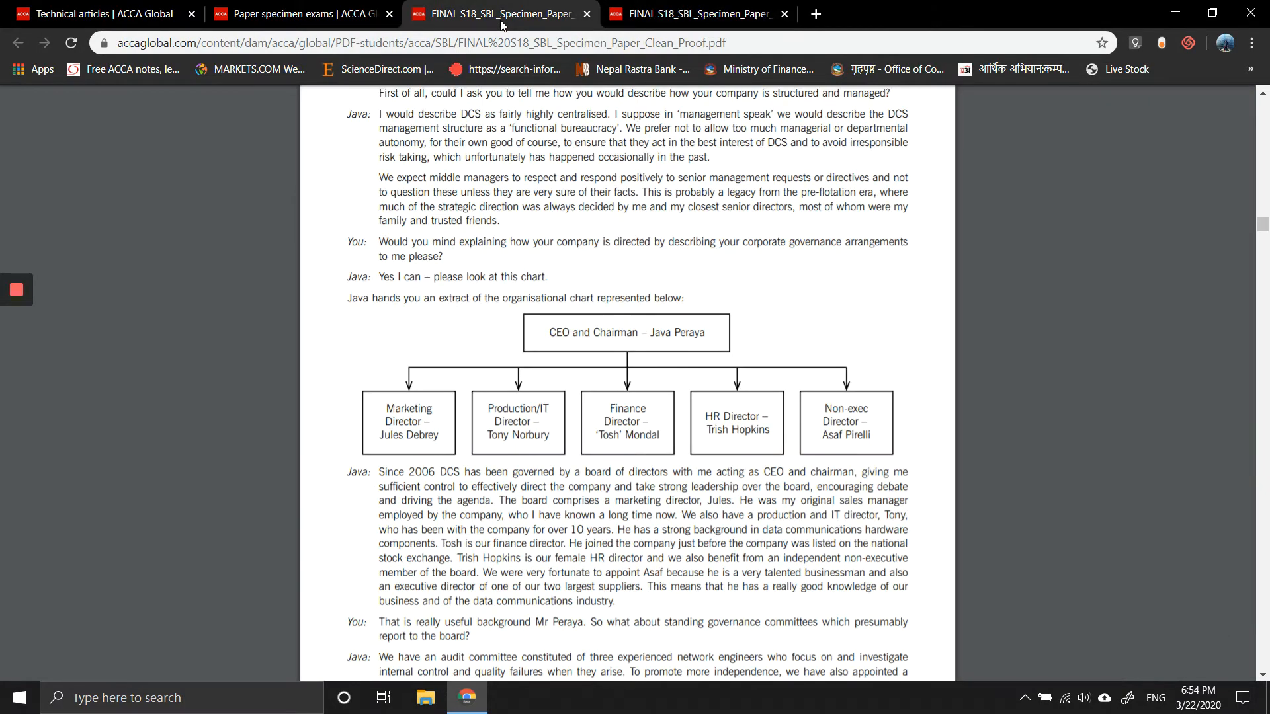
scroll(444, 357, "up", 5)
scroll(422, 434, "up", 5)
scroll(422, 435, "up", 10)
scroll(421, 434, "up", 10)
scroll(421, 435, "up", 3)
scroll(422, 435, "up", 1)
scroll(422, 434, "up", 4)
scroll(422, 435, "up", 5)
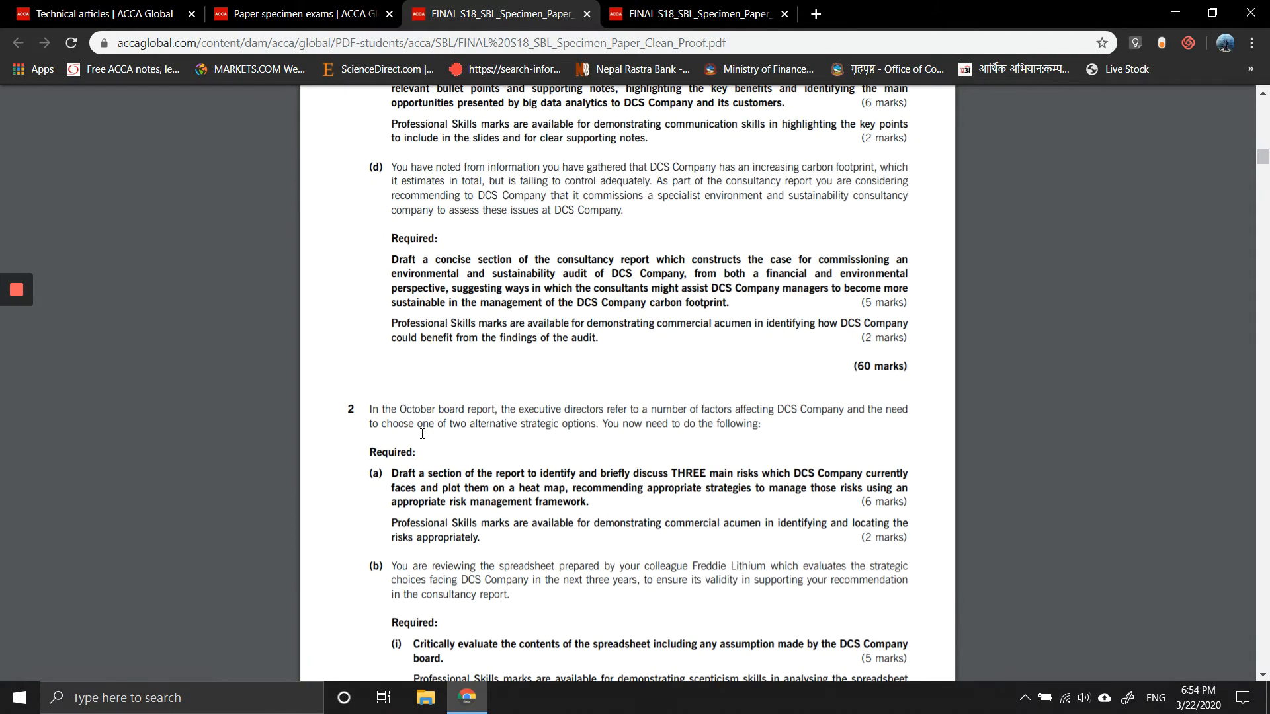
scroll(422, 434, "up", 2)
scroll(421, 435, "up", 1)
scroll(422, 436, "up", 1)
scroll(422, 434, "up", 3)
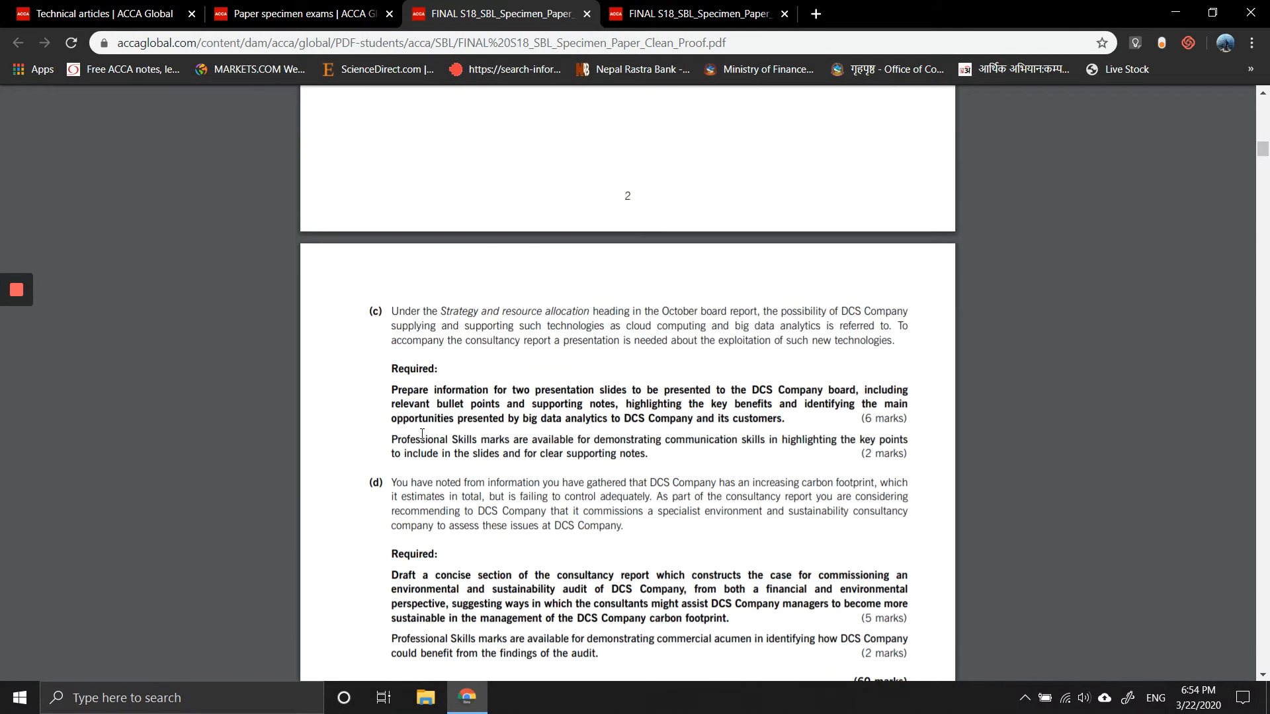
scroll(421, 435, "up", 1)
scroll(422, 435, "up", 3)
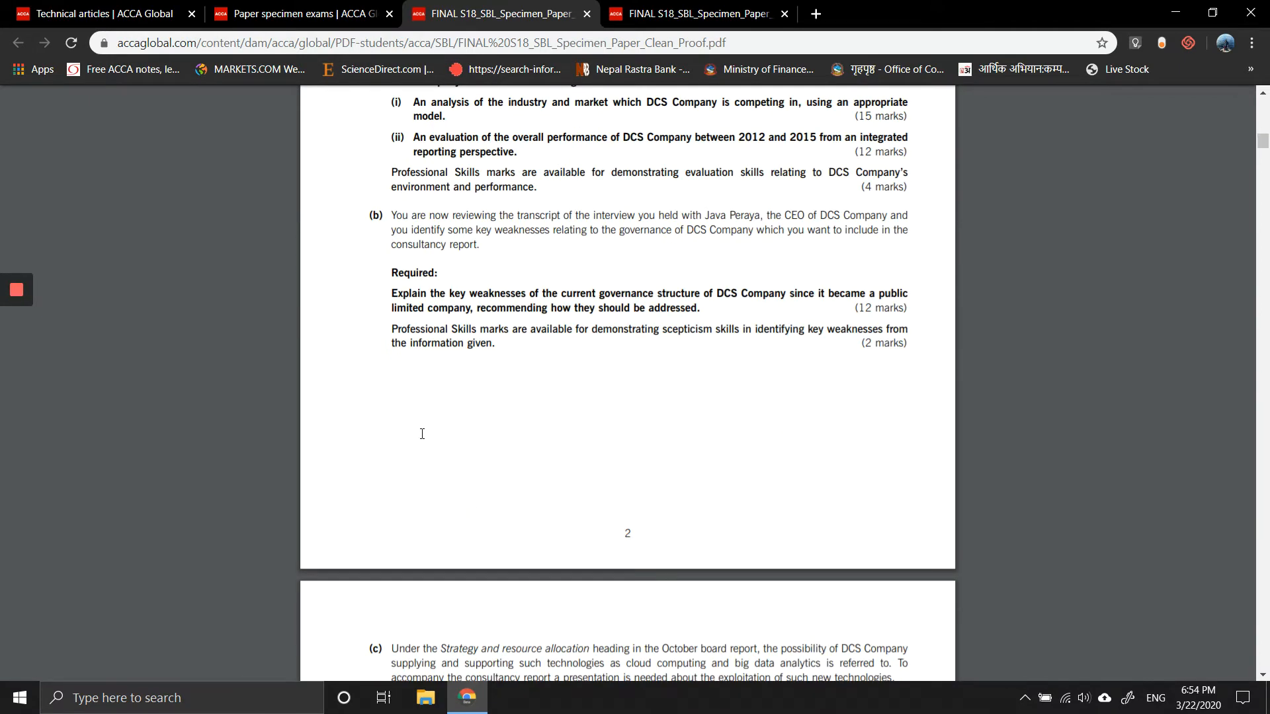
scroll(422, 435, "down", 1)
scroll(422, 435, "down", 1)
scroll(422, 435, "down", 2)
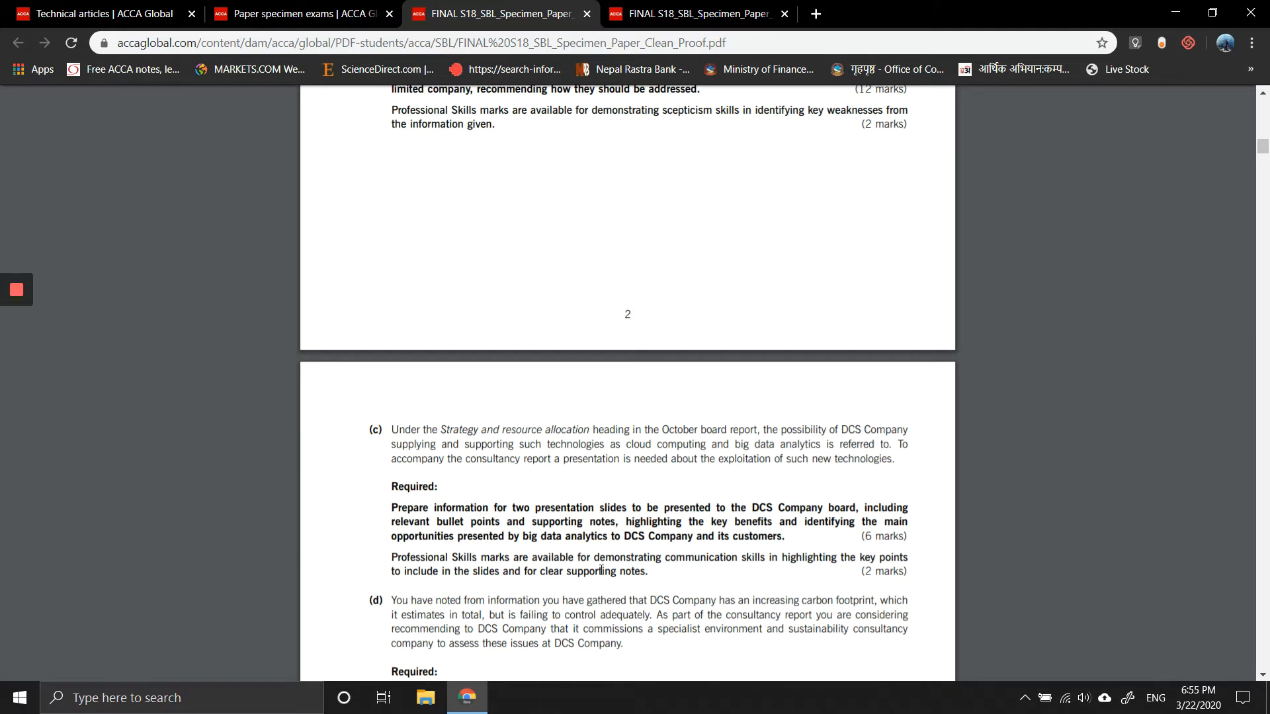
scroll(602, 571, "down", 2)
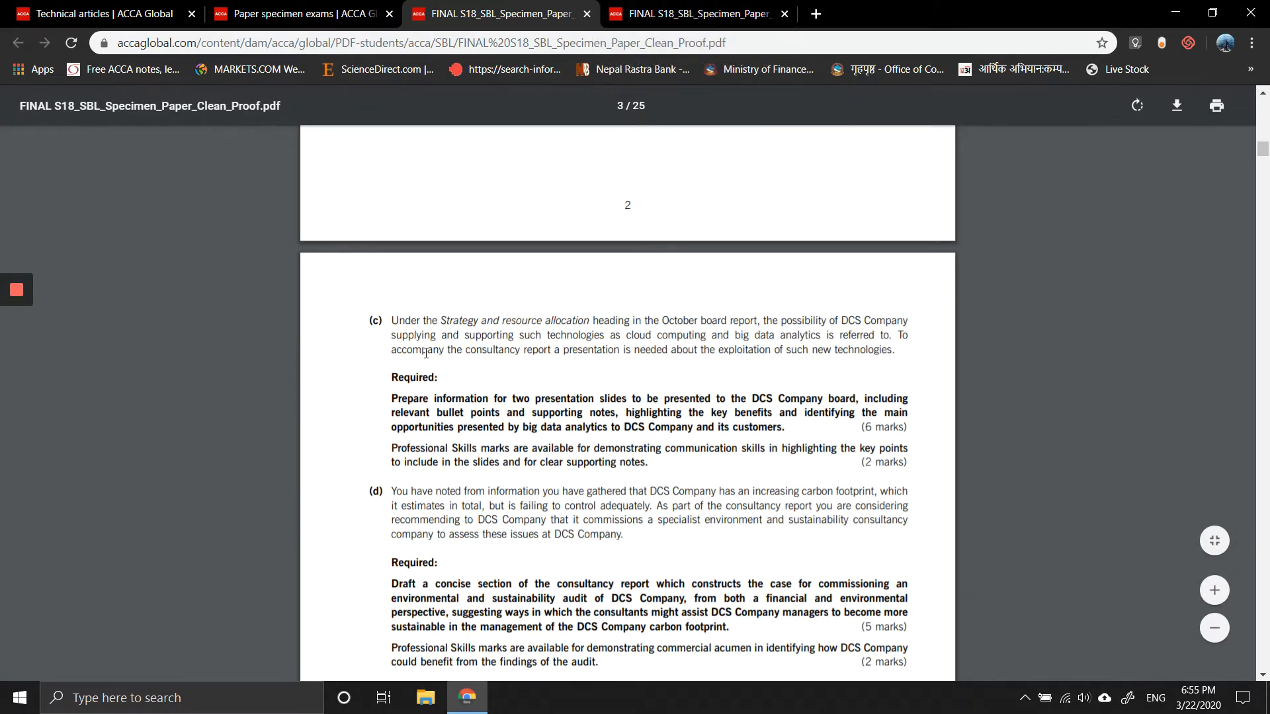
scroll(427, 354, "up", 5)
scroll(427, 354, "up", 5)
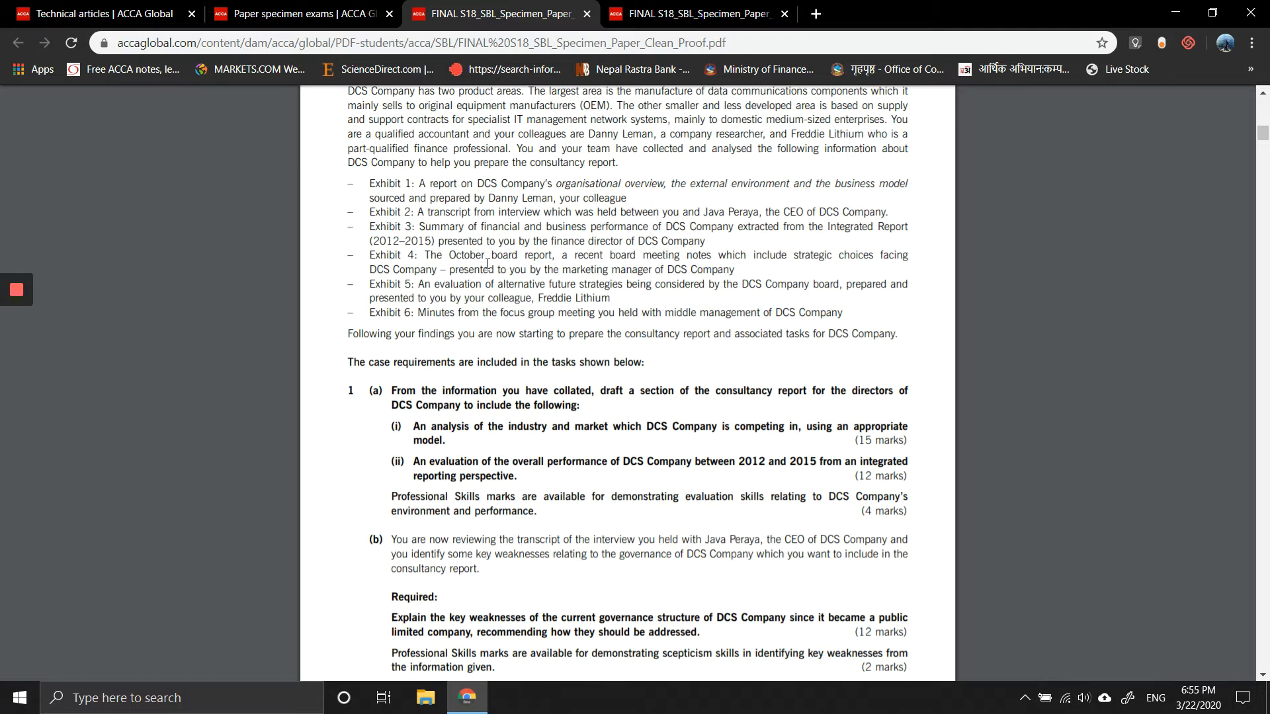
scroll(522, 411, "down", 10)
scroll(522, 411, "down", 10)
scroll(521, 411, "down", 10)
scroll(522, 411, "down", 10)
scroll(522, 411, "down", 10)
scroll(522, 410, "down", 10)
scroll(522, 410, "down", 8)
scroll(522, 411, "down", 6)
scroll(522, 411, "down", 8)
scroll(522, 411, "down", 5)
scroll(522, 411, "down", 1)
scroll(522, 411, "down", 3)
scroll(522, 411, "down", 1)
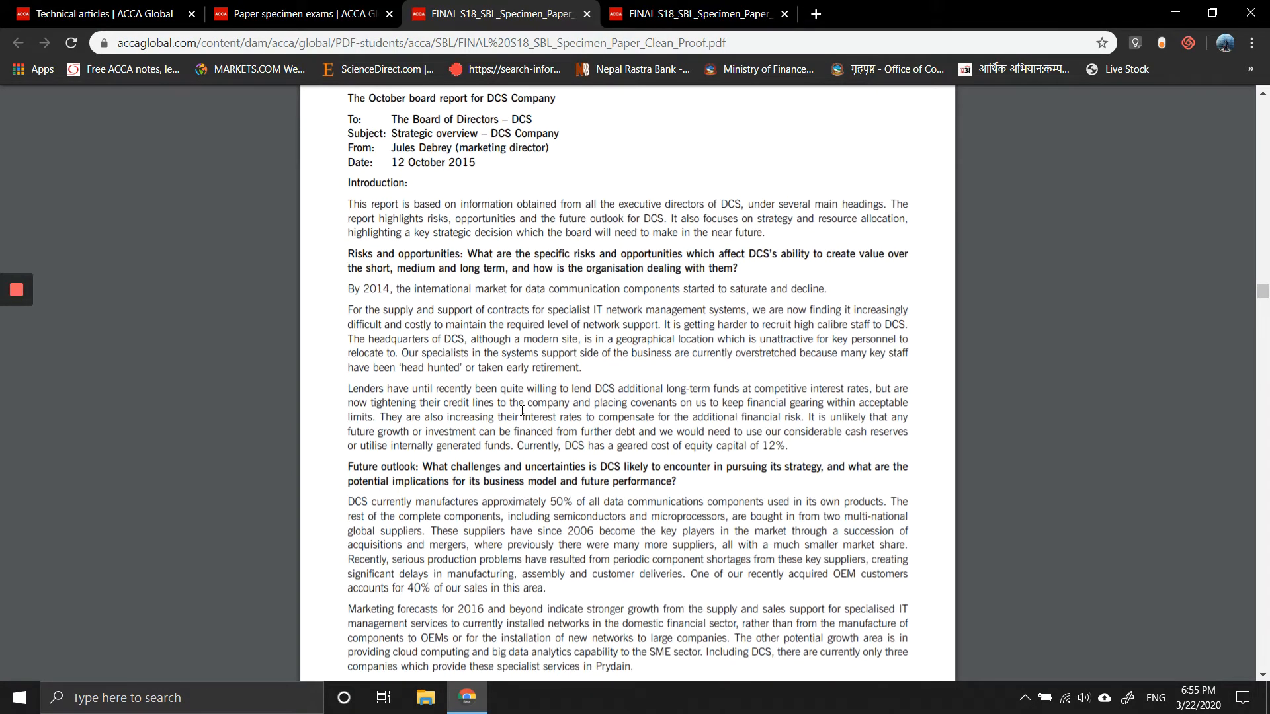
scroll(522, 411, "up", 1)
scroll(522, 410, "up", 2)
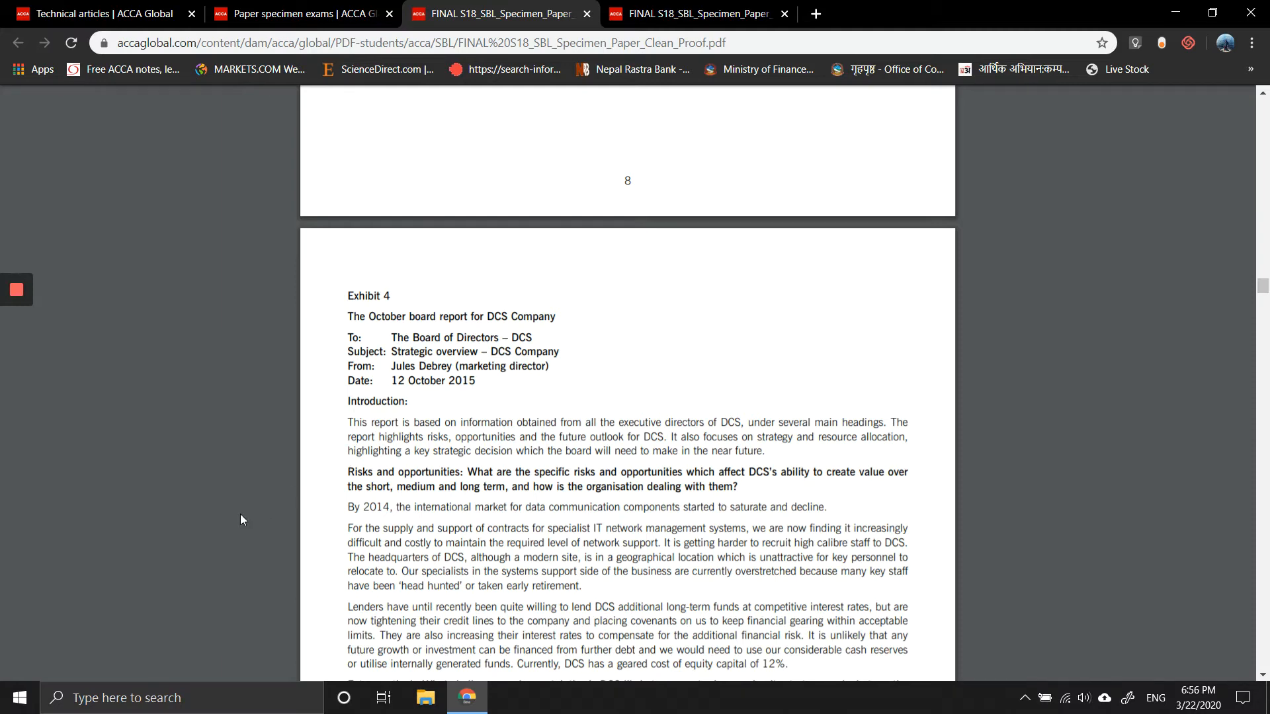
scroll(229, 529, "down", 3)
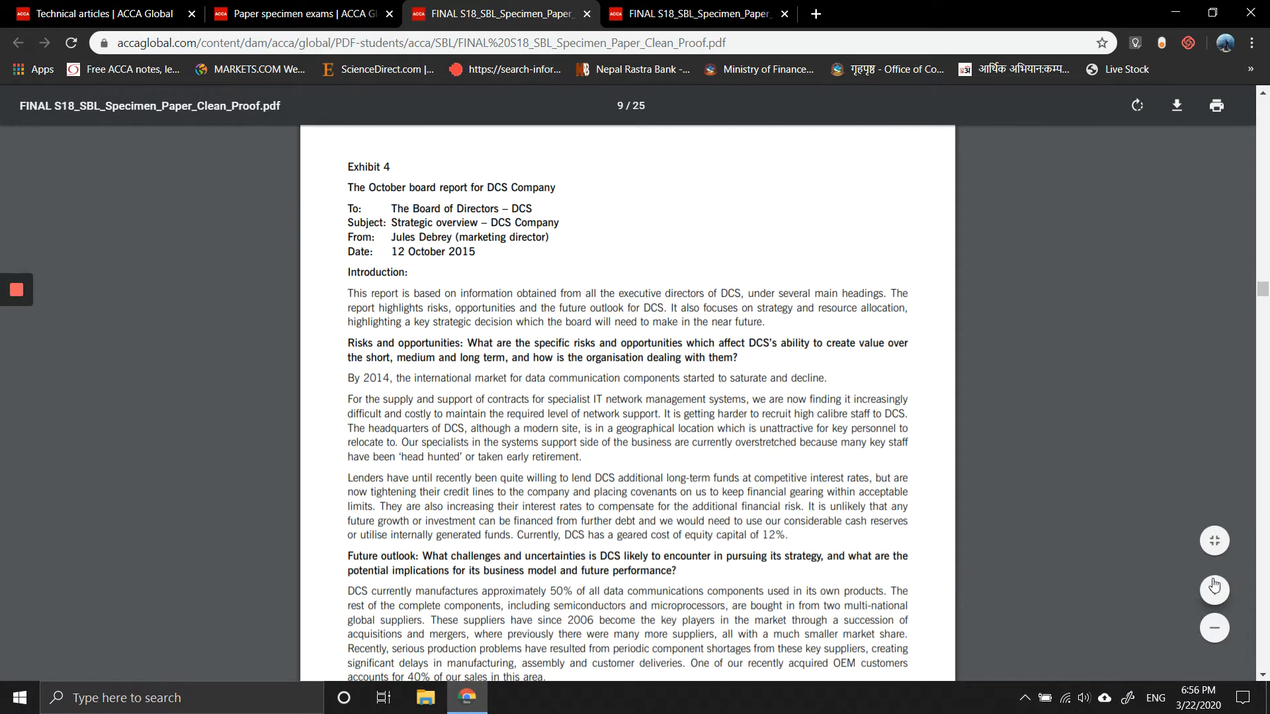
Step: Enlarge the Exhibit 4 October board report page one zoom step for easier reading
left_click(1214, 587)
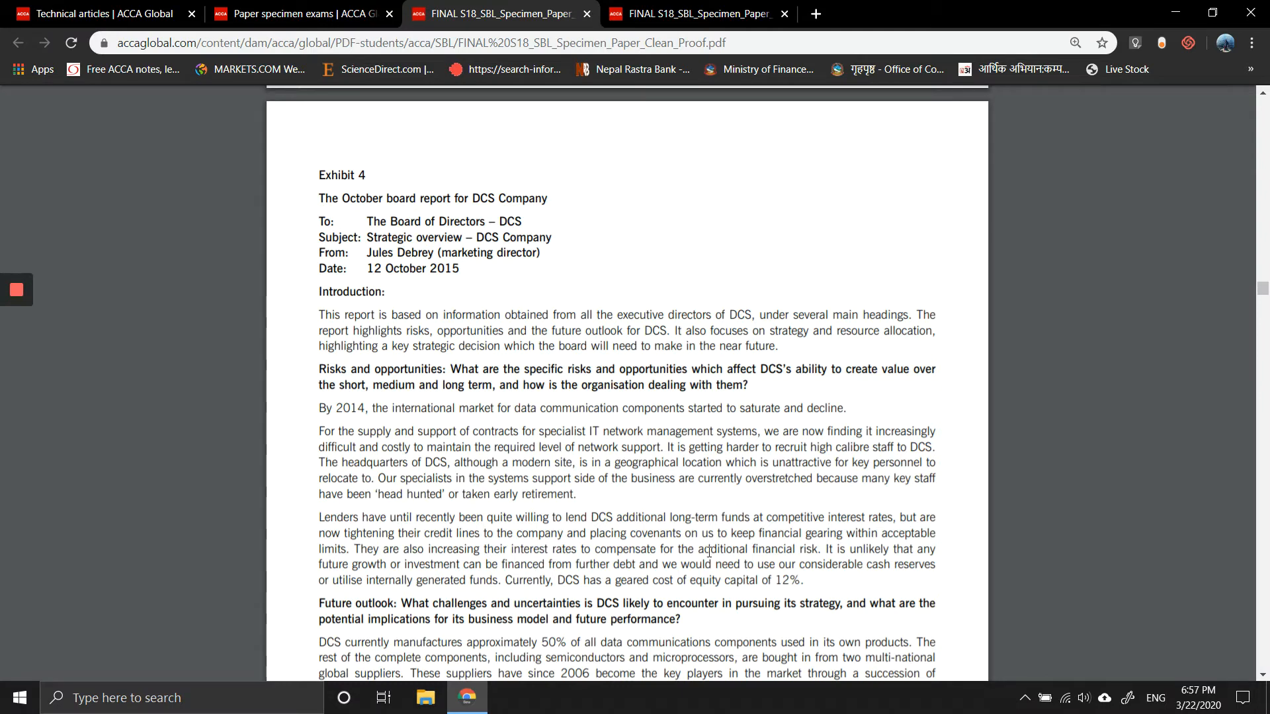
scroll(710, 553, "down", 2)
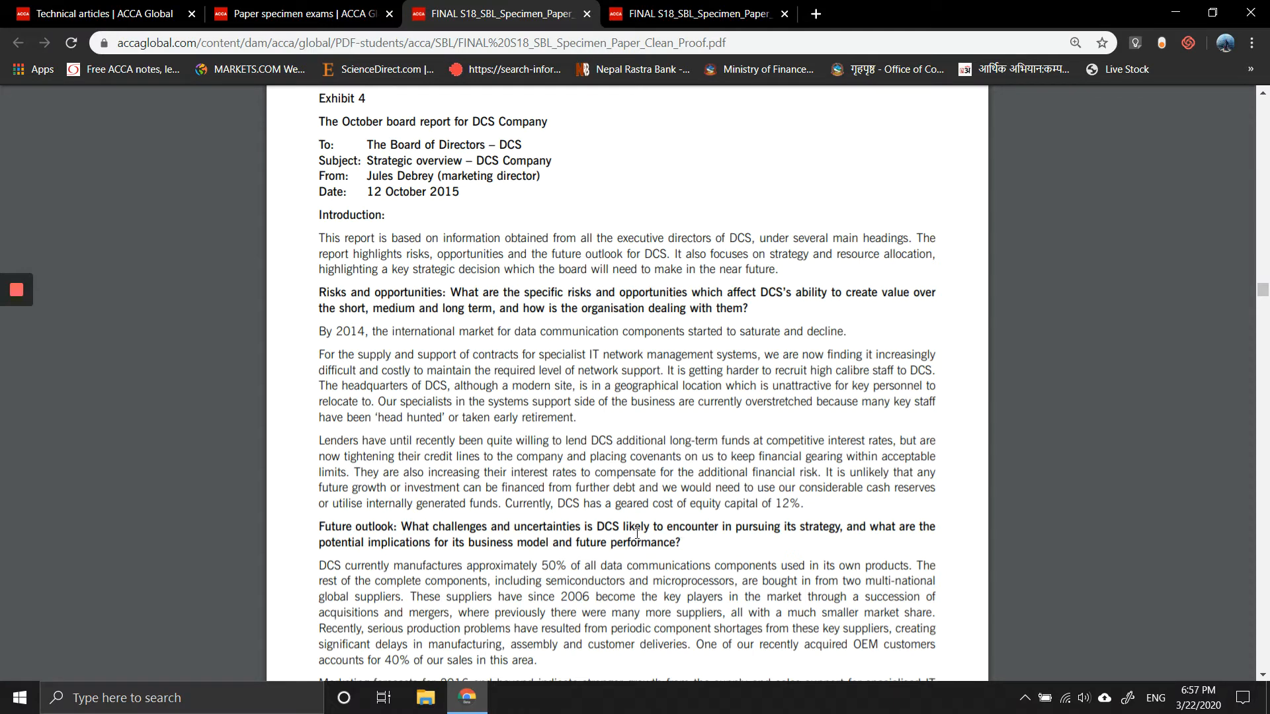
scroll(637, 534, "down", 3)
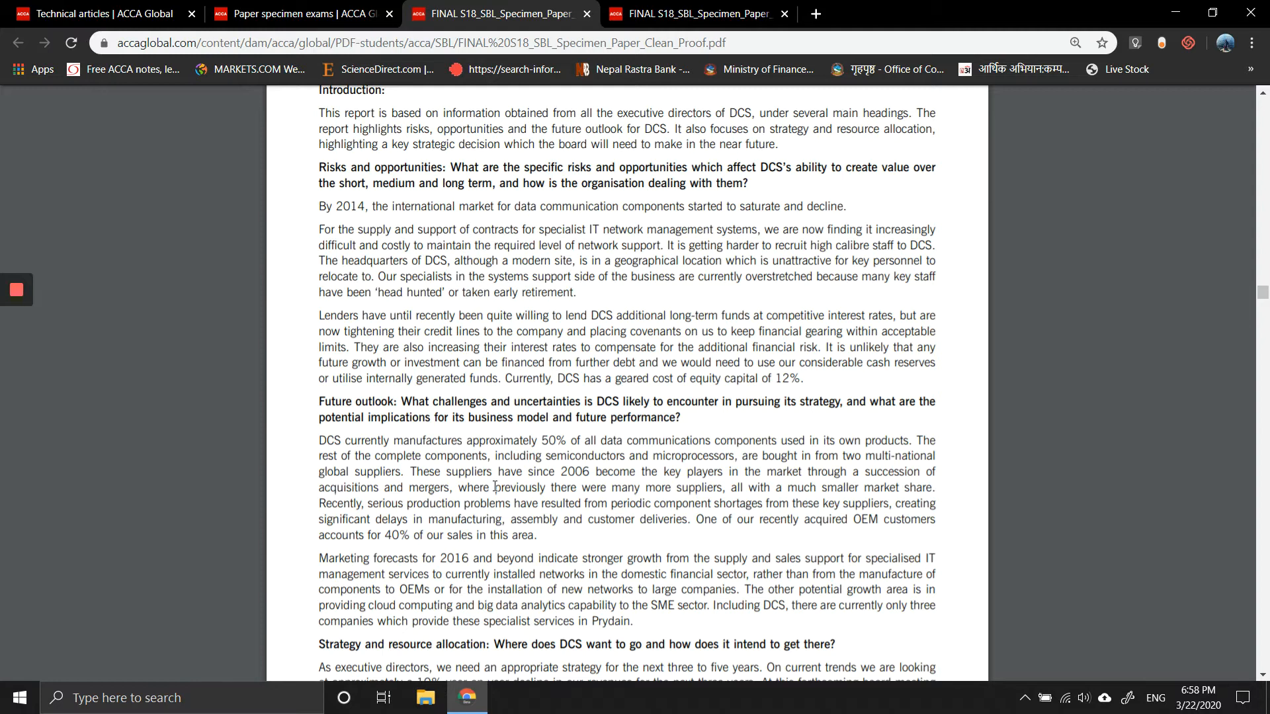
scroll(494, 487, "down", 1)
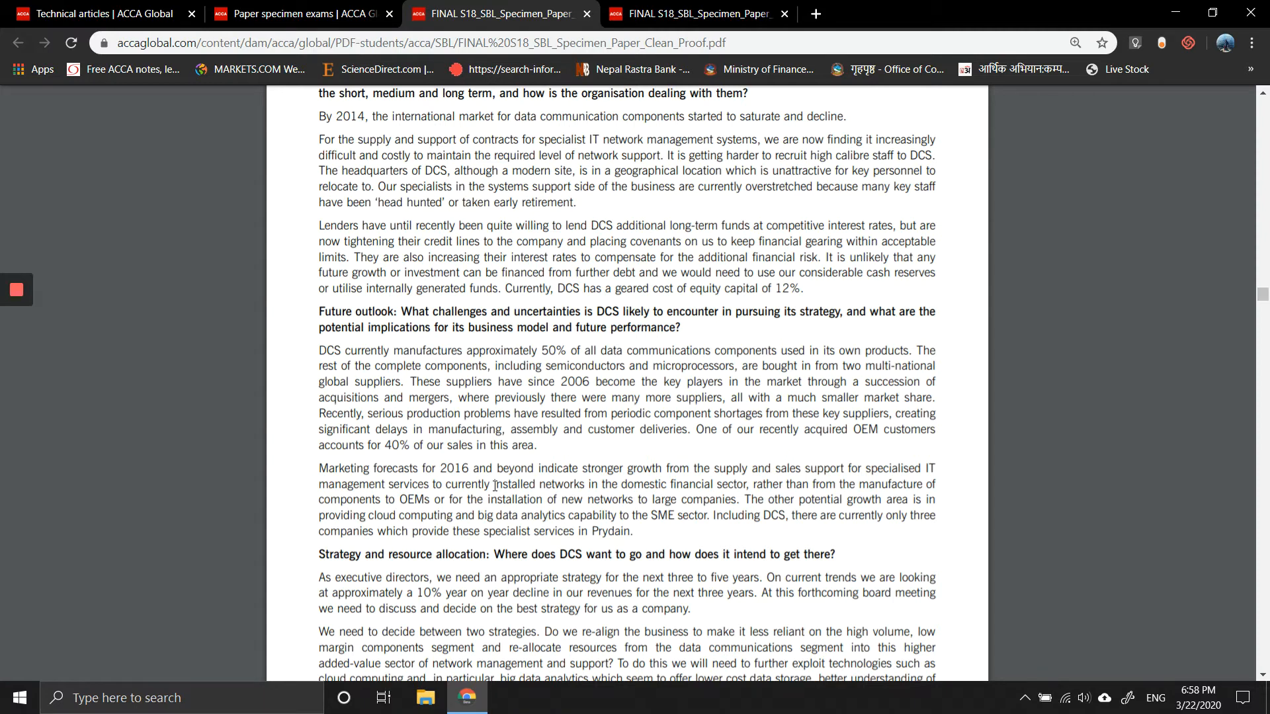
scroll(494, 487, "down", 1)
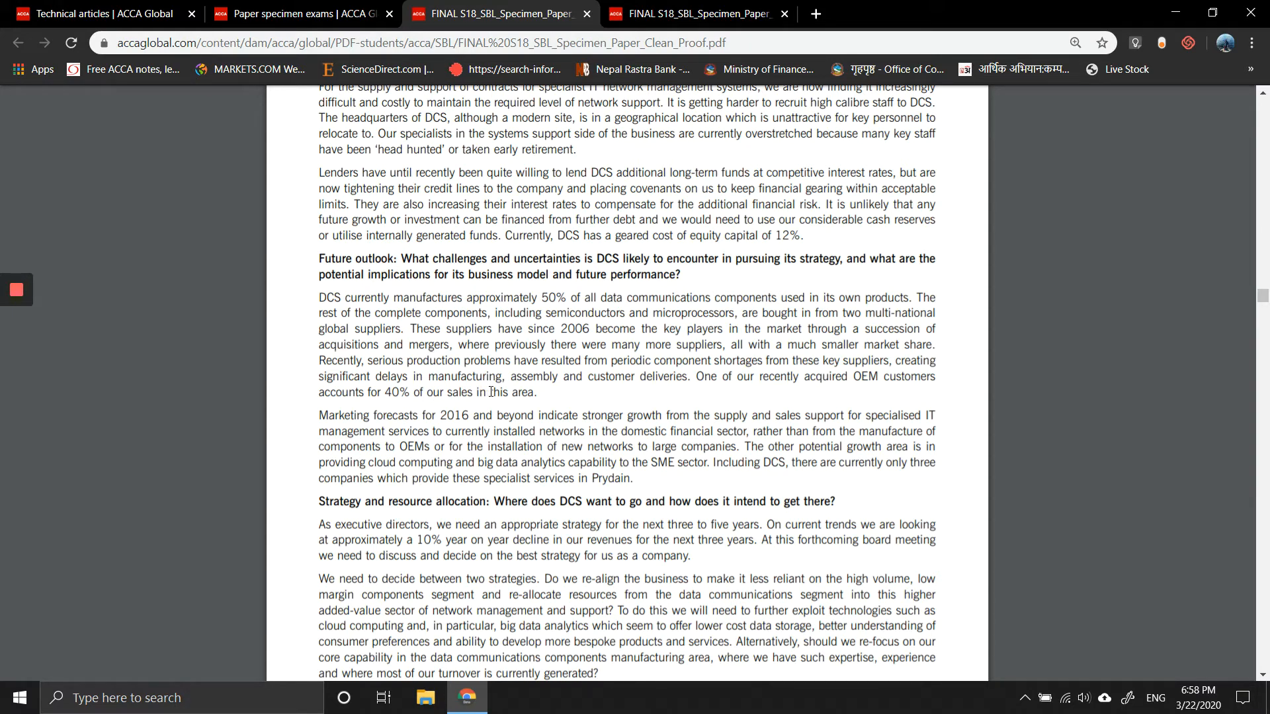
Step: Highlight a passage in the board report's future outlook section, then clear the selection
left_click_drag(491, 391, 460, 415)
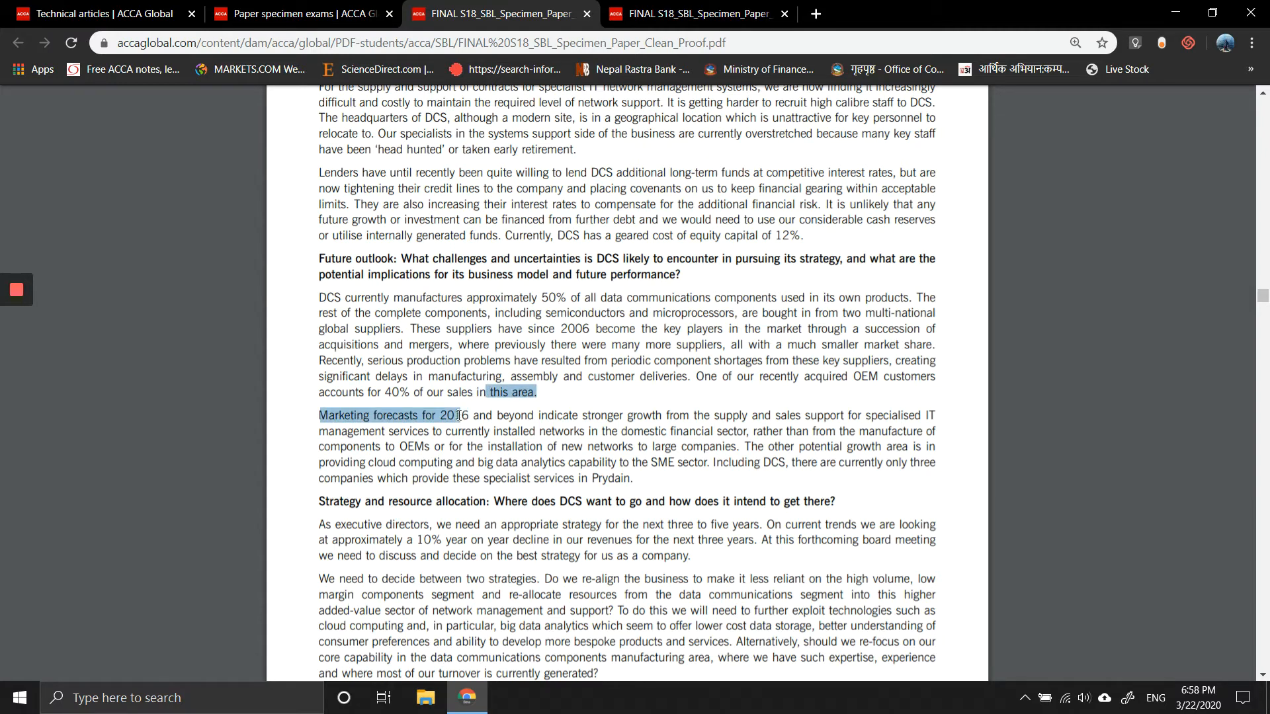
left_click(593, 439)
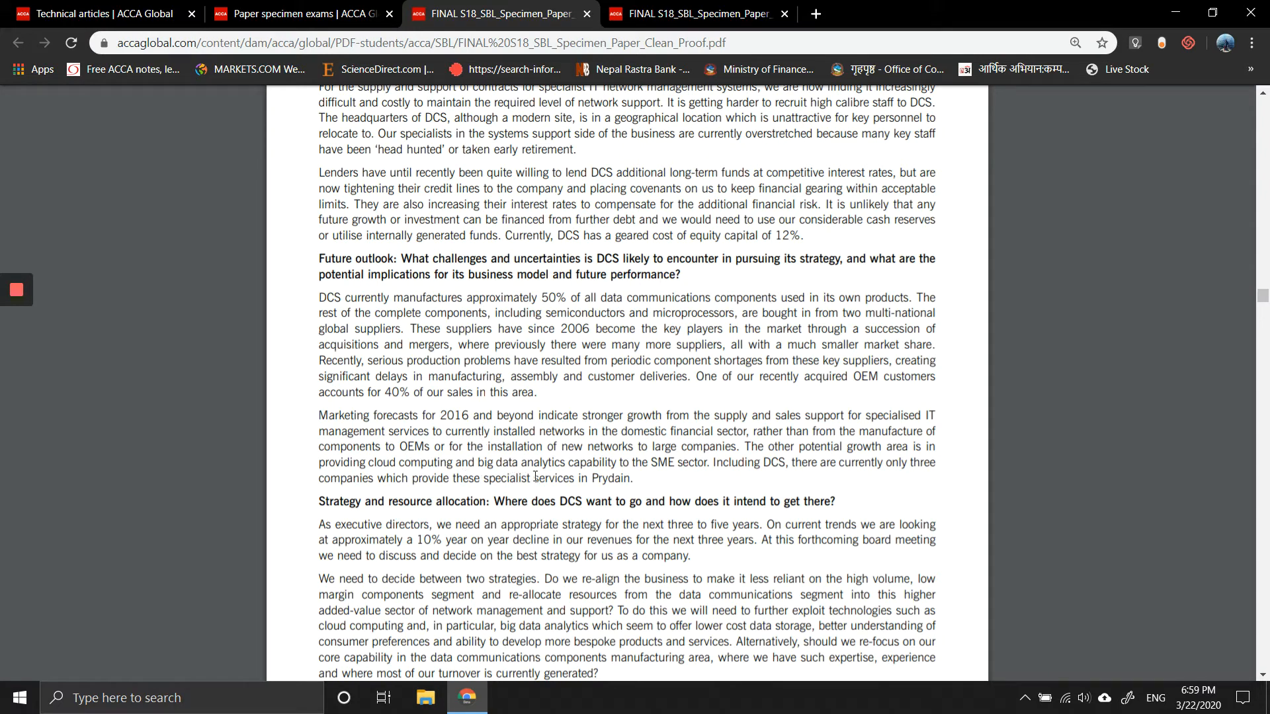
scroll(594, 484, "down", 3)
scroll(593, 483, "down", 3)
scroll(593, 483, "down", 2)
scroll(593, 482, "down", 2)
scroll(593, 483, "up", 1)
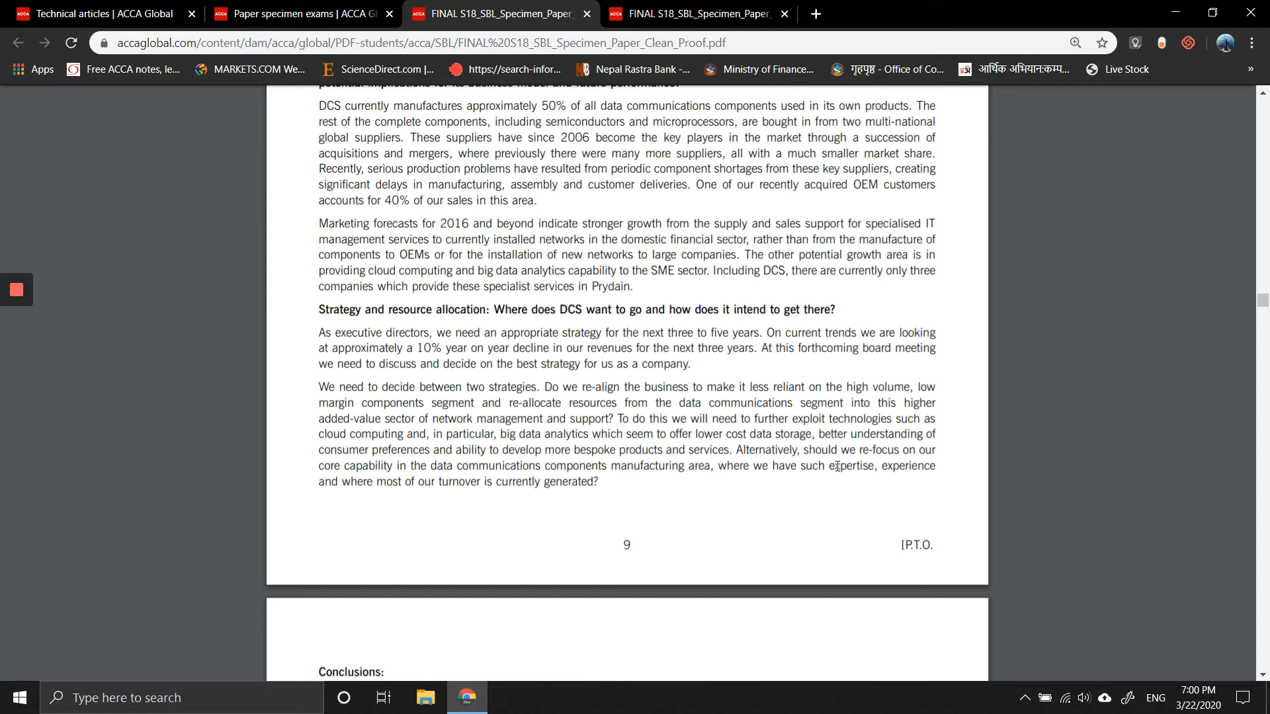
scroll(448, 518, "down", 1)
scroll(449, 518, "down", 2)
scroll(449, 517, "down", 1)
scroll(448, 519, "down", 1)
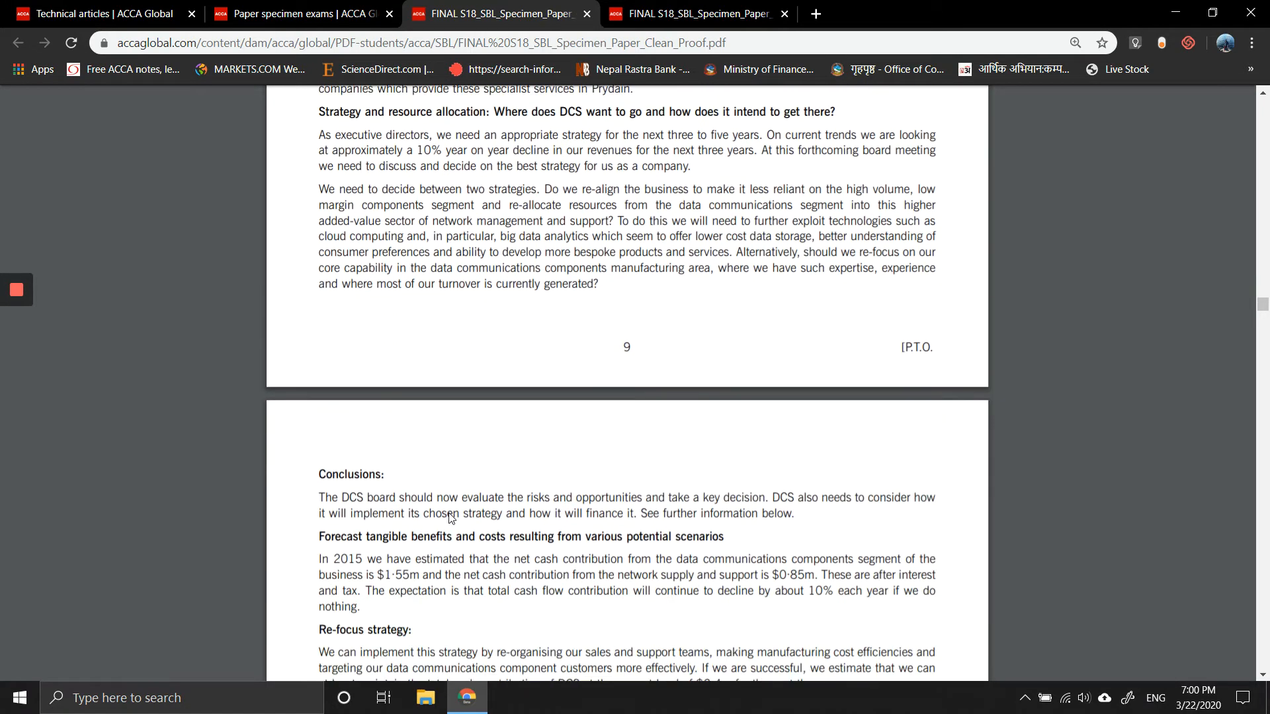
scroll(449, 518, "down", 1)
scroll(449, 518, "down", 1)
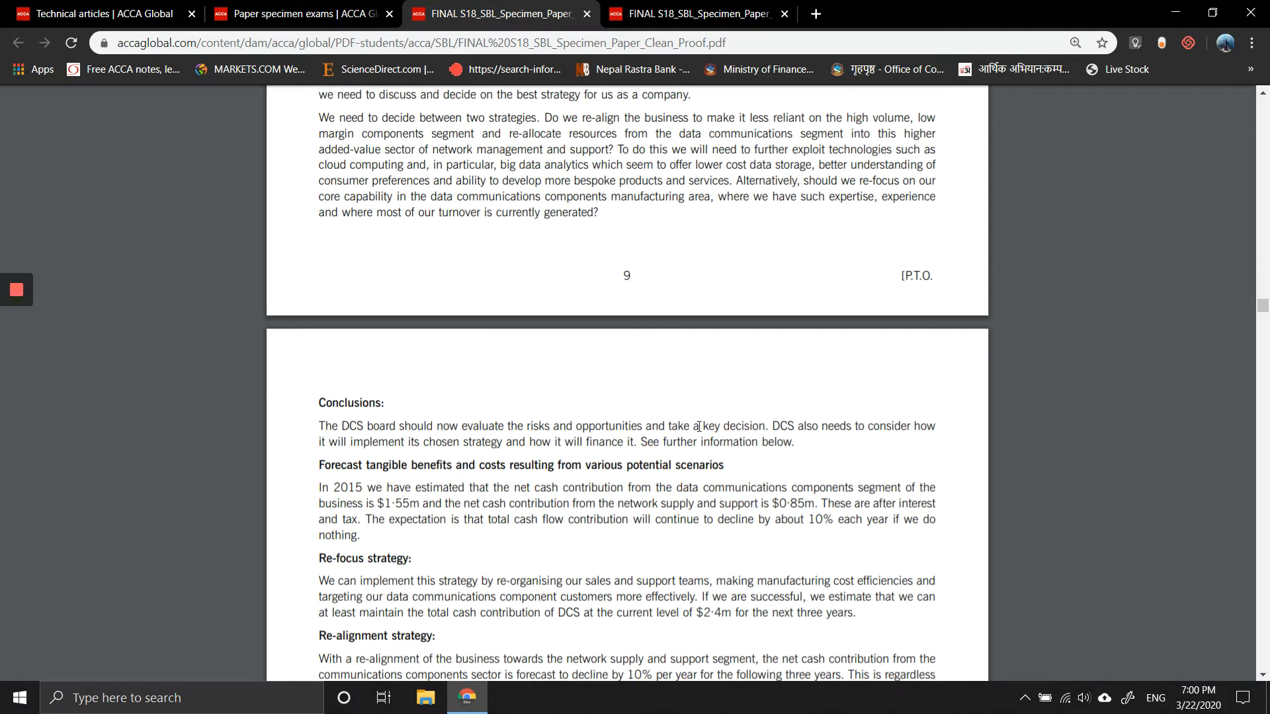
Step: Read the Slide 1 and Slide 2 big data answers down to the (d) sustainability recommendations heading
left_click(658, 15)
scroll(189, 471, "down", 1)
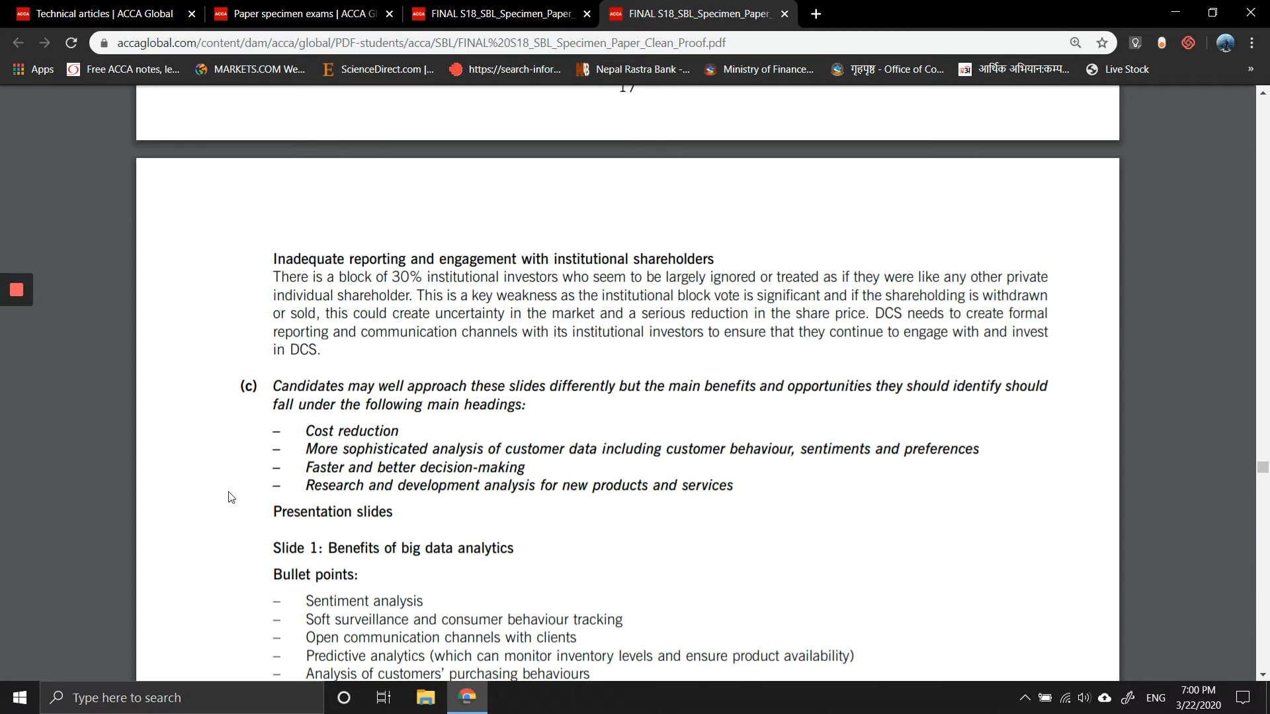
scroll(228, 497, "down", 1)
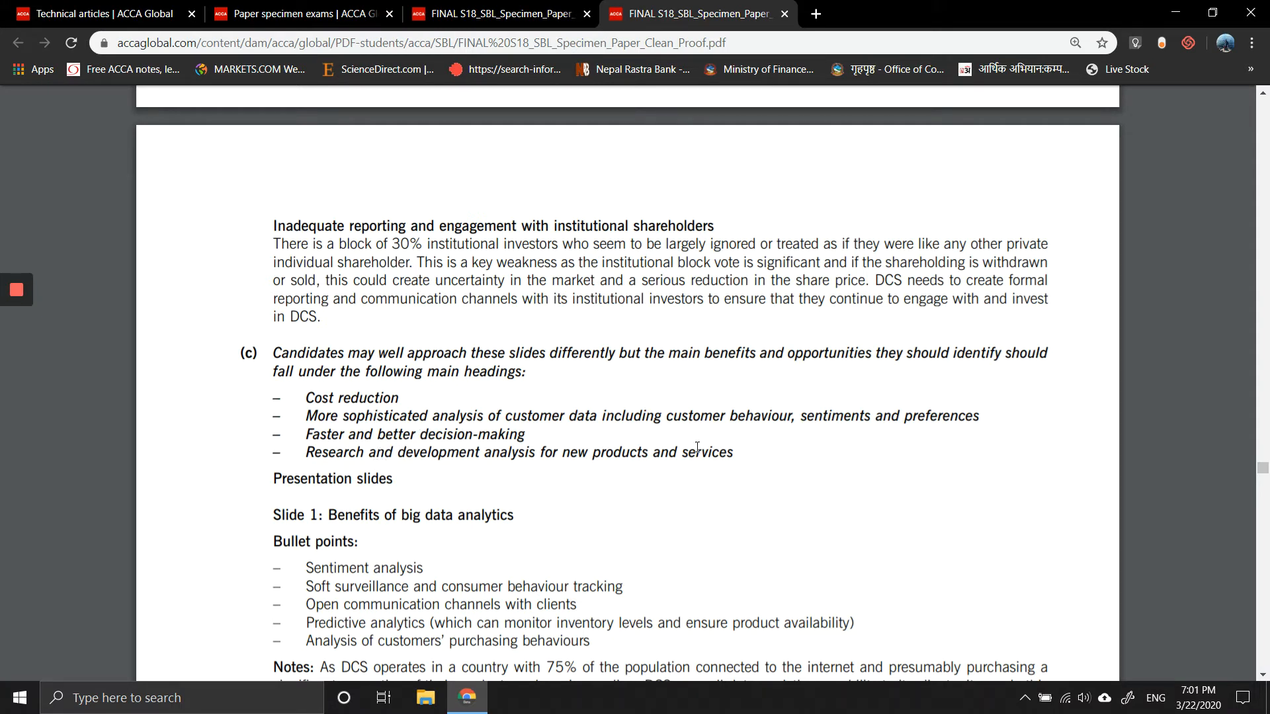
scroll(217, 541, "down", 2)
scroll(216, 541, "down", 2)
scroll(216, 541, "down", 1)
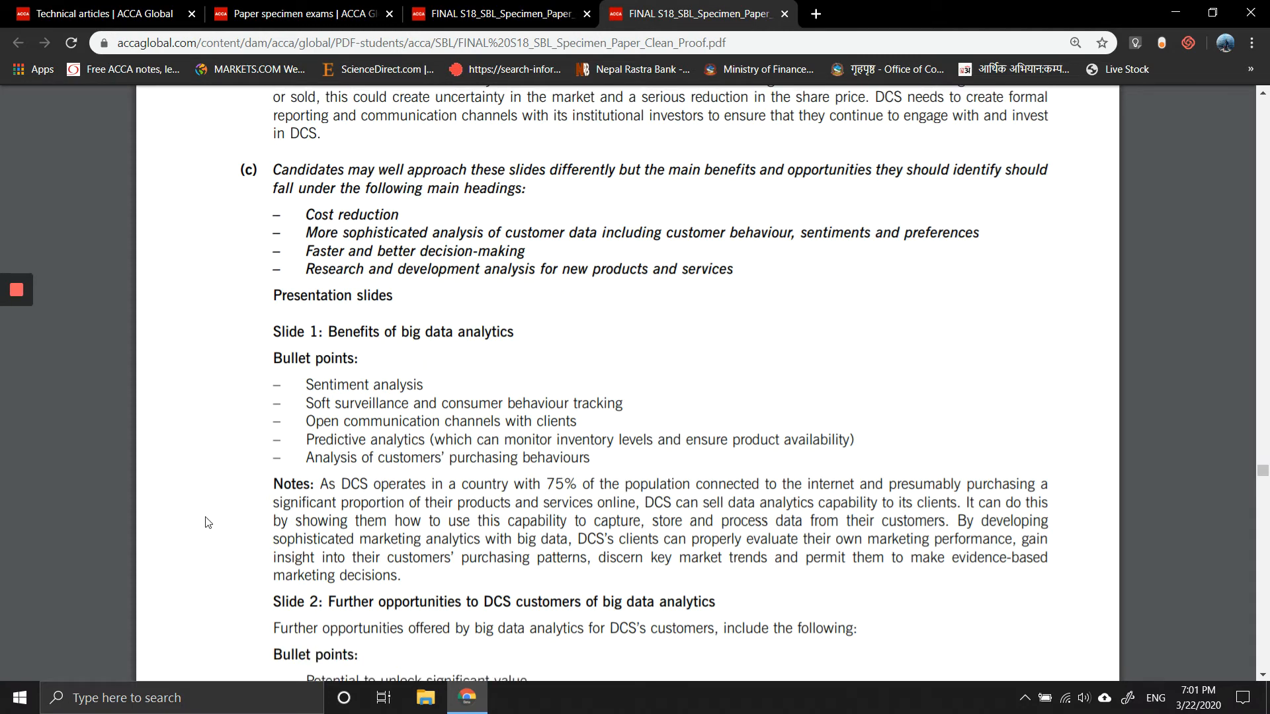
scroll(207, 522, "down", 1)
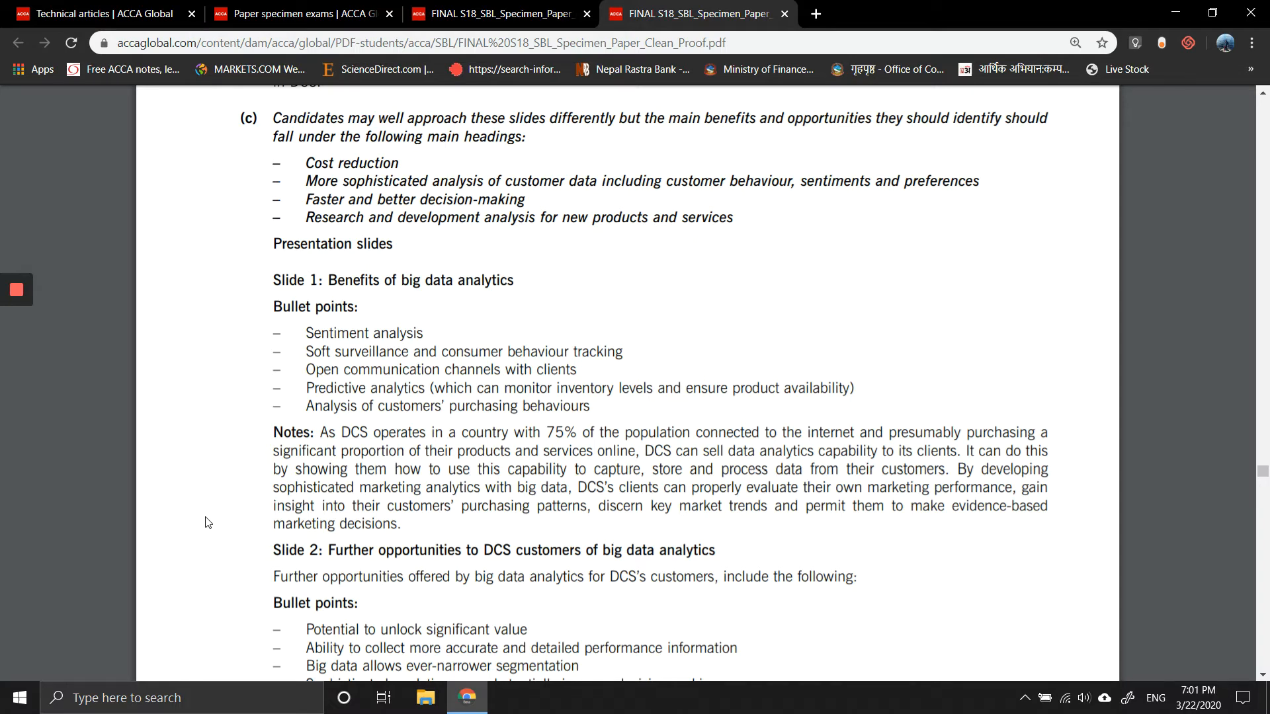
scroll(207, 523, "down", 10)
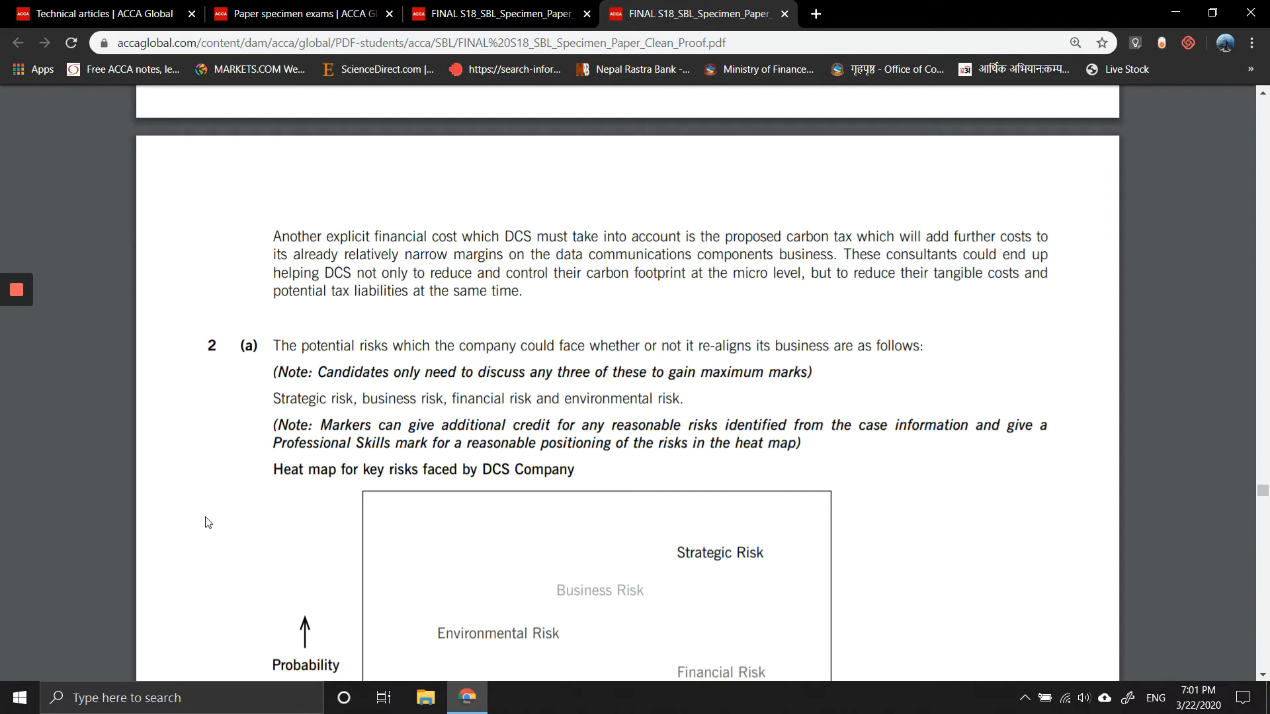
scroll(207, 523, "up", 10)
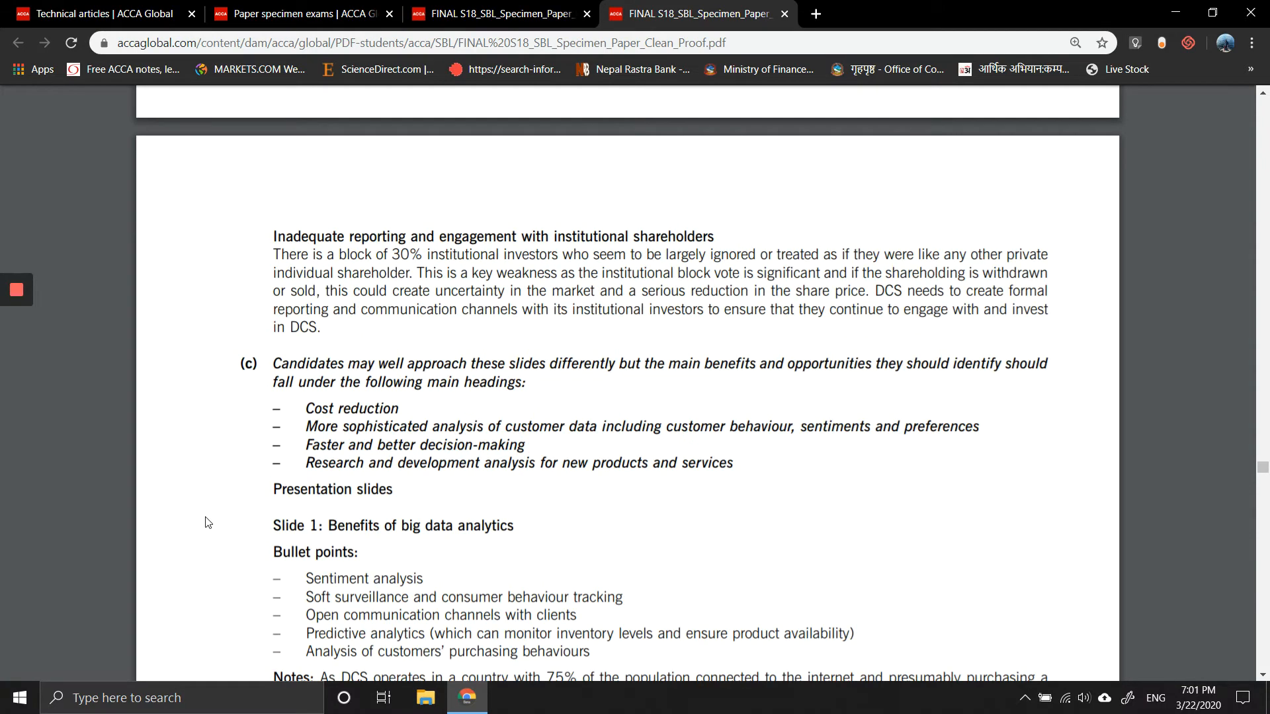
scroll(207, 522, "down", 1)
scroll(208, 523, "down", 4)
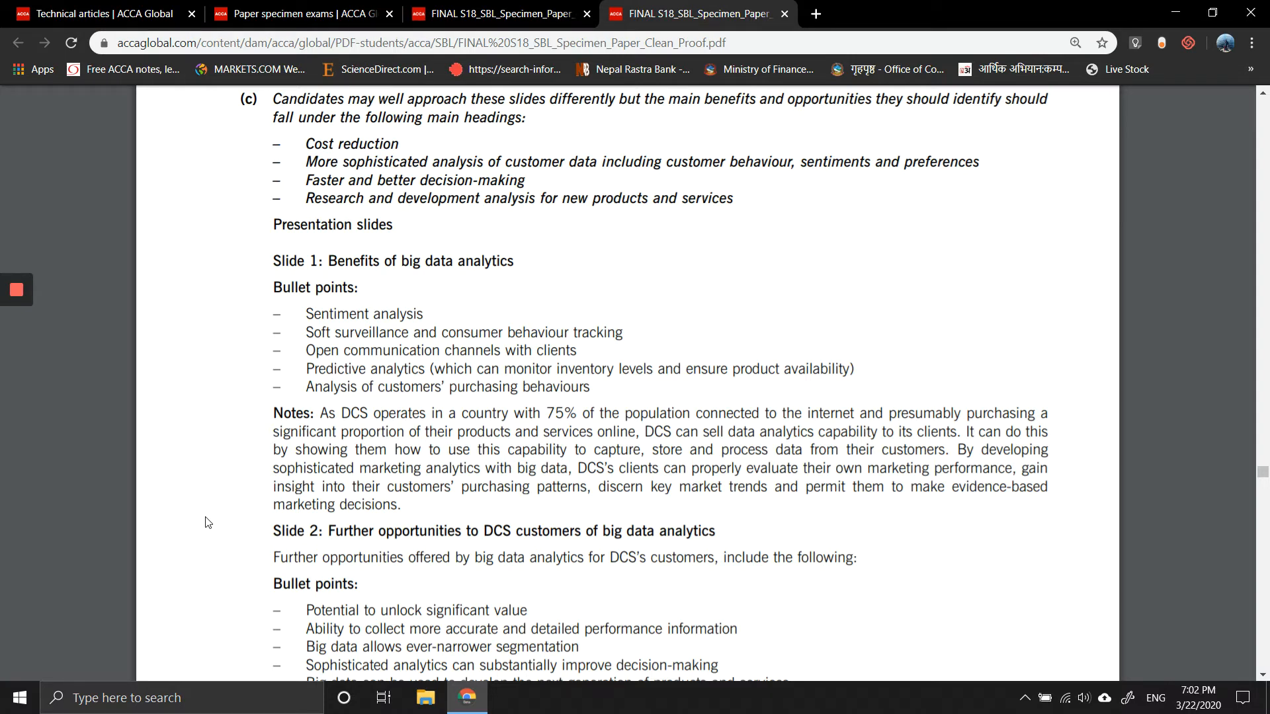
scroll(207, 523, "down", 1)
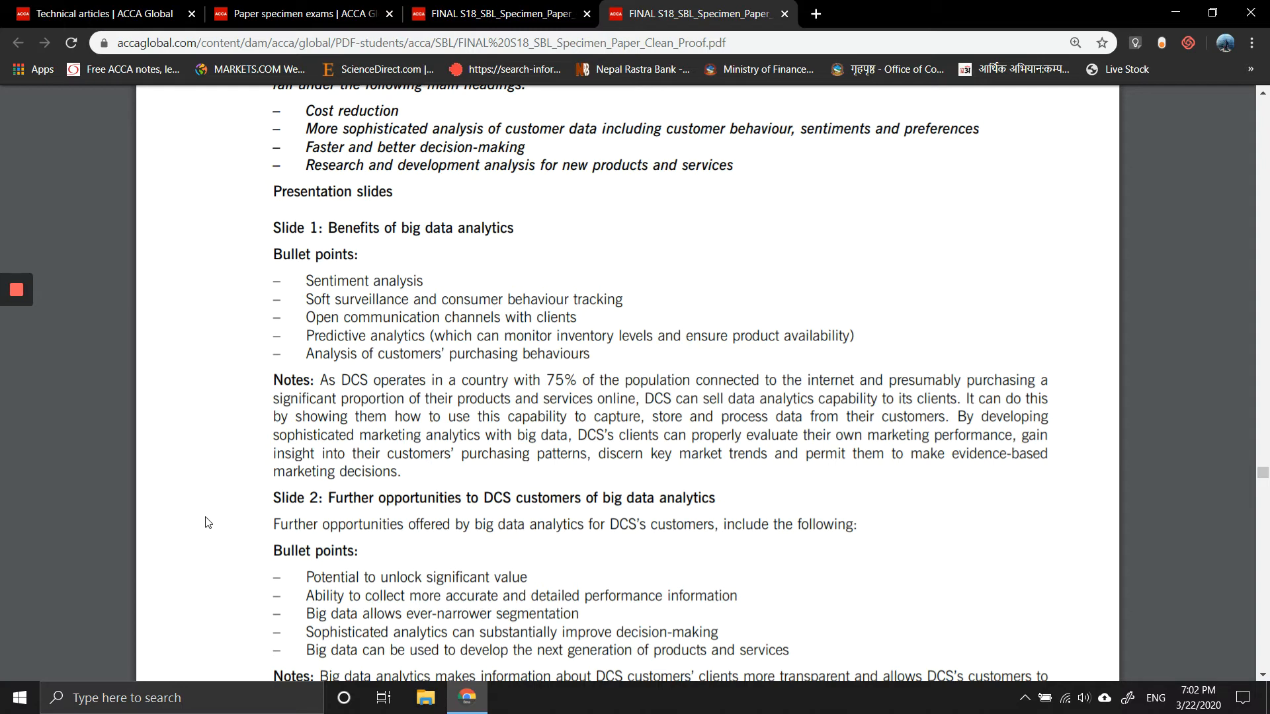
scroll(208, 523, "down", 1)
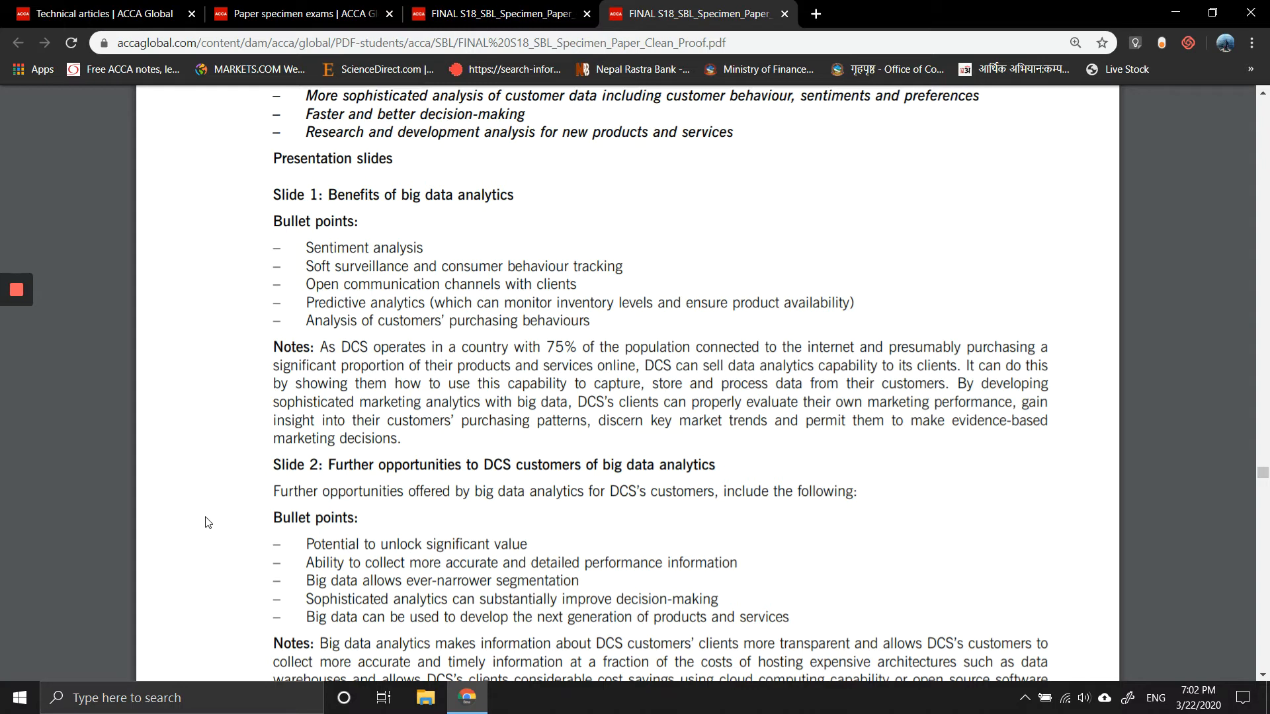
scroll(207, 523, "down", 1)
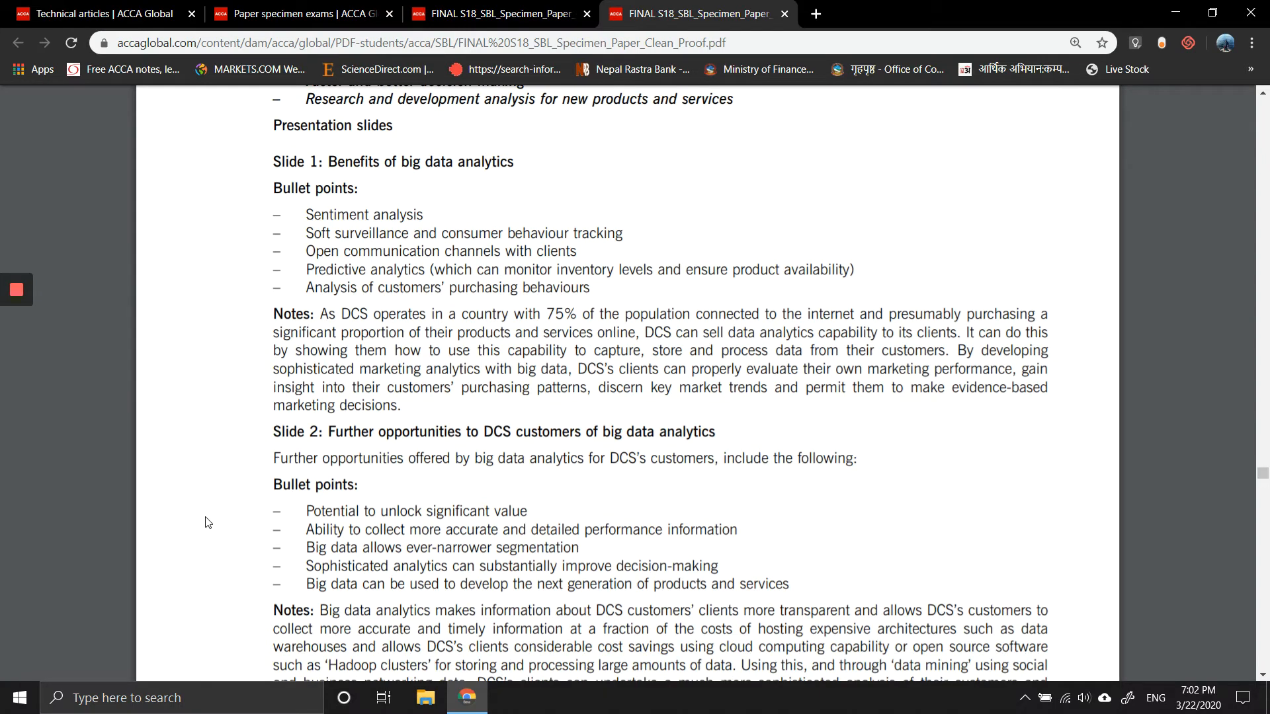
scroll(208, 523, "down", 1)
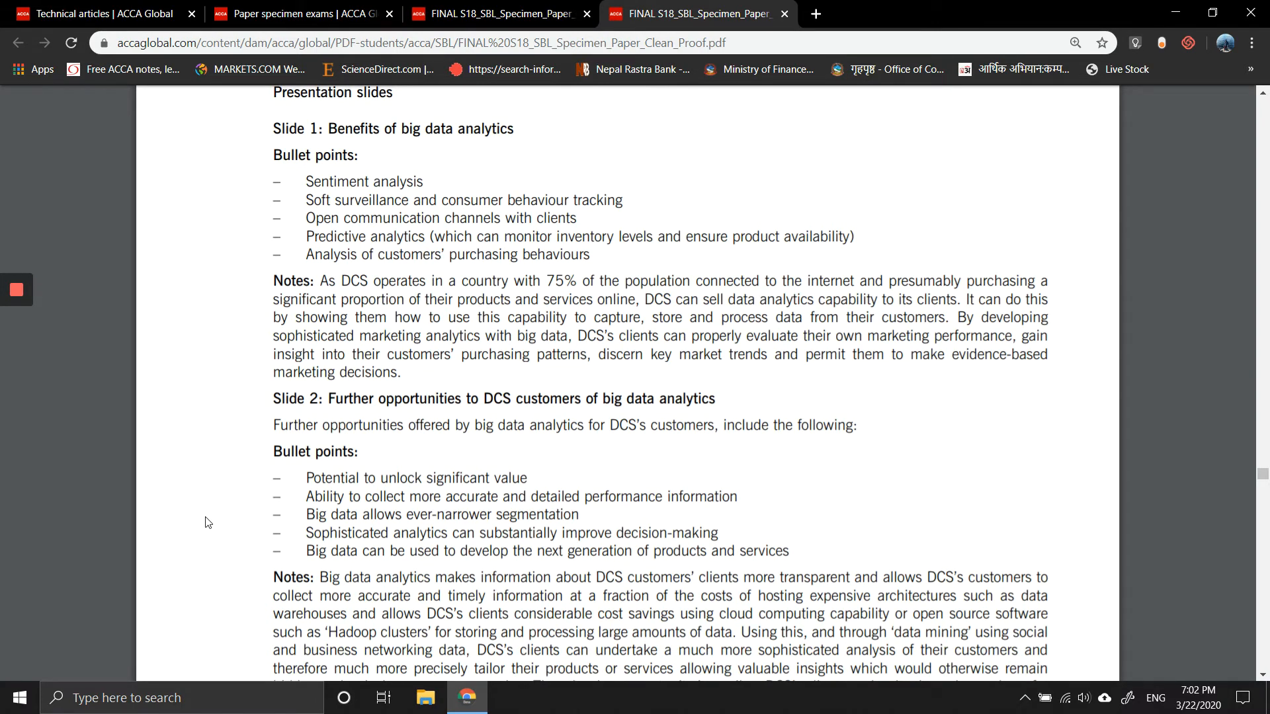
scroll(208, 523, "down", 1)
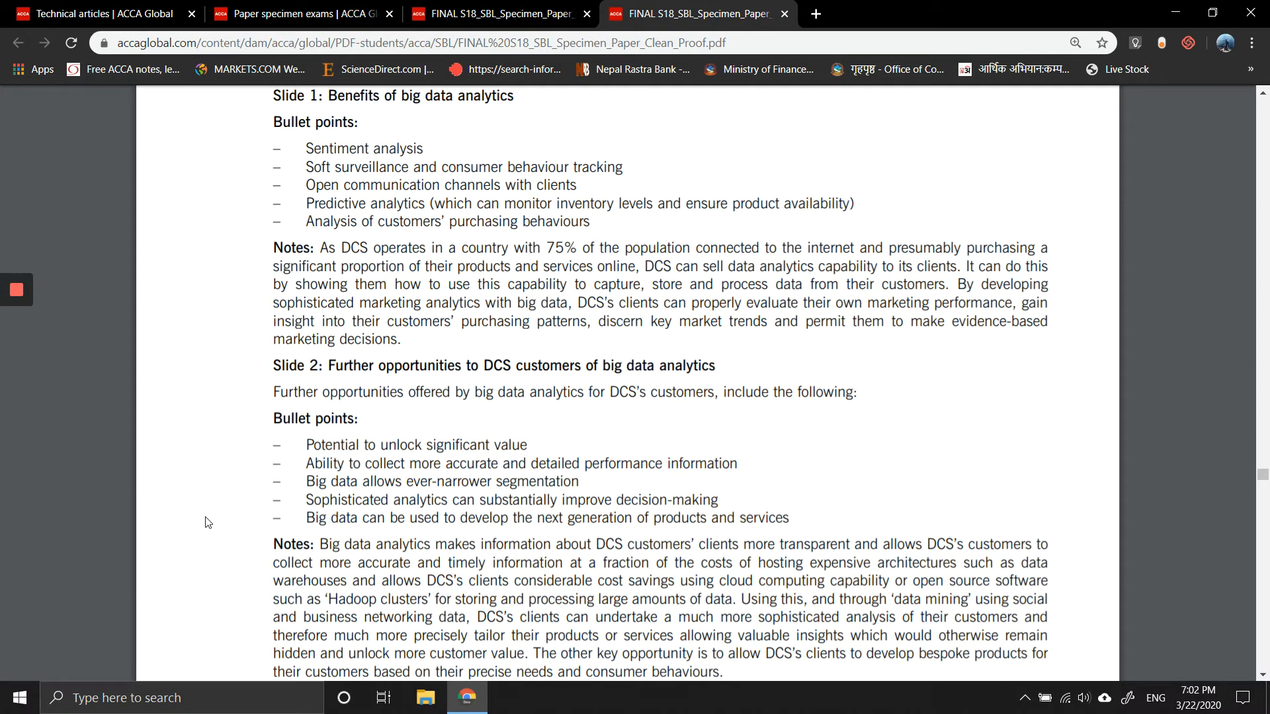
scroll(207, 523, "down", 2)
scroll(207, 523, "down", 2)
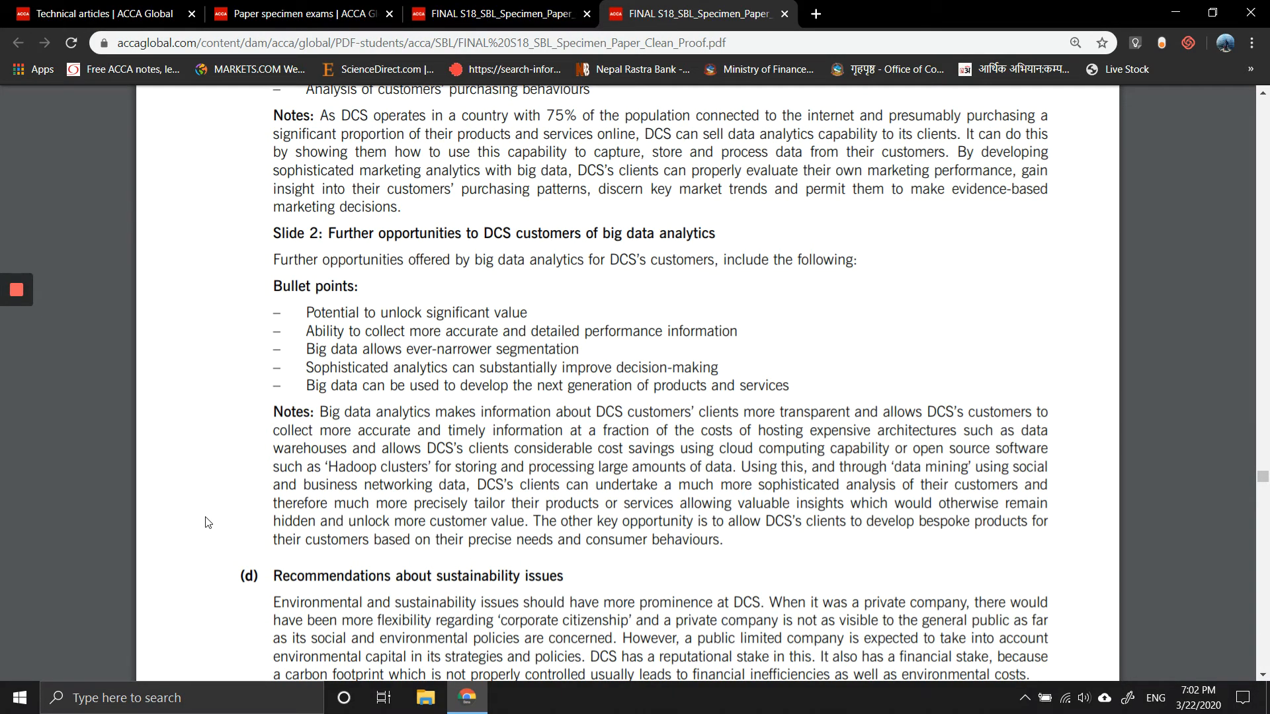
scroll(207, 523, "up", 2)
scroll(207, 522, "up", 2)
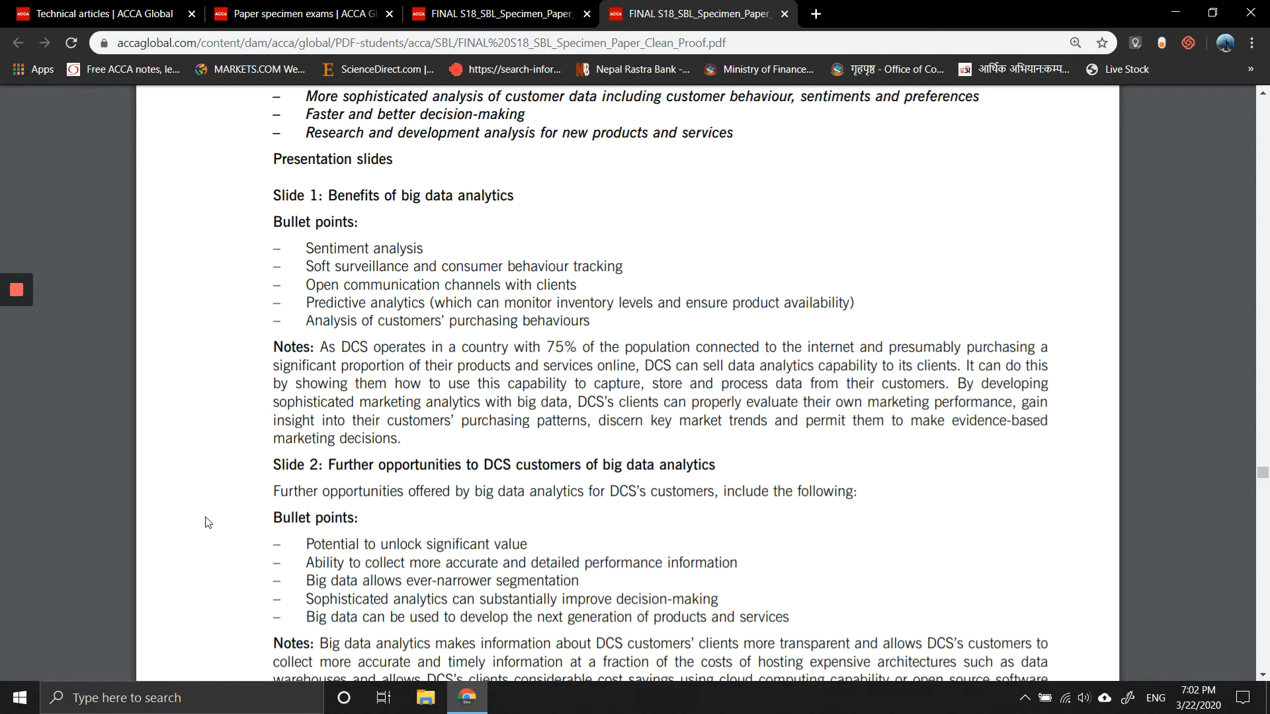
scroll(207, 523, "down", 2)
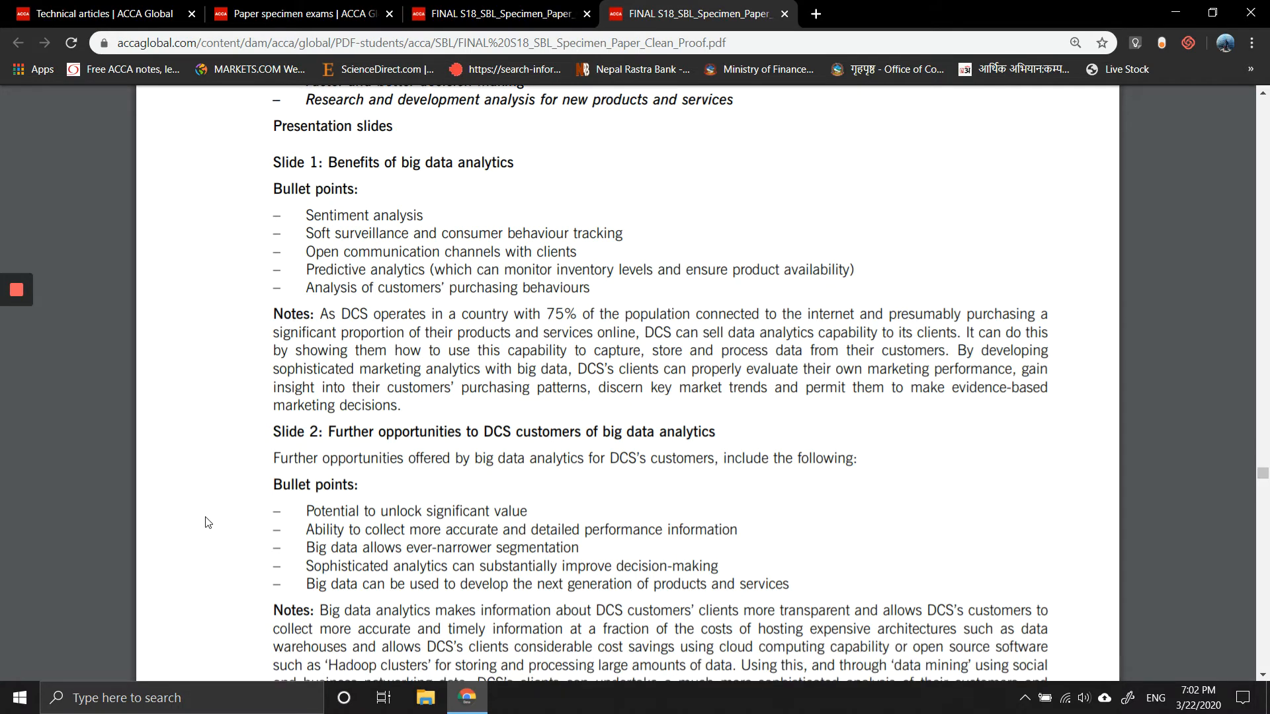
scroll(208, 522, "down", 2)
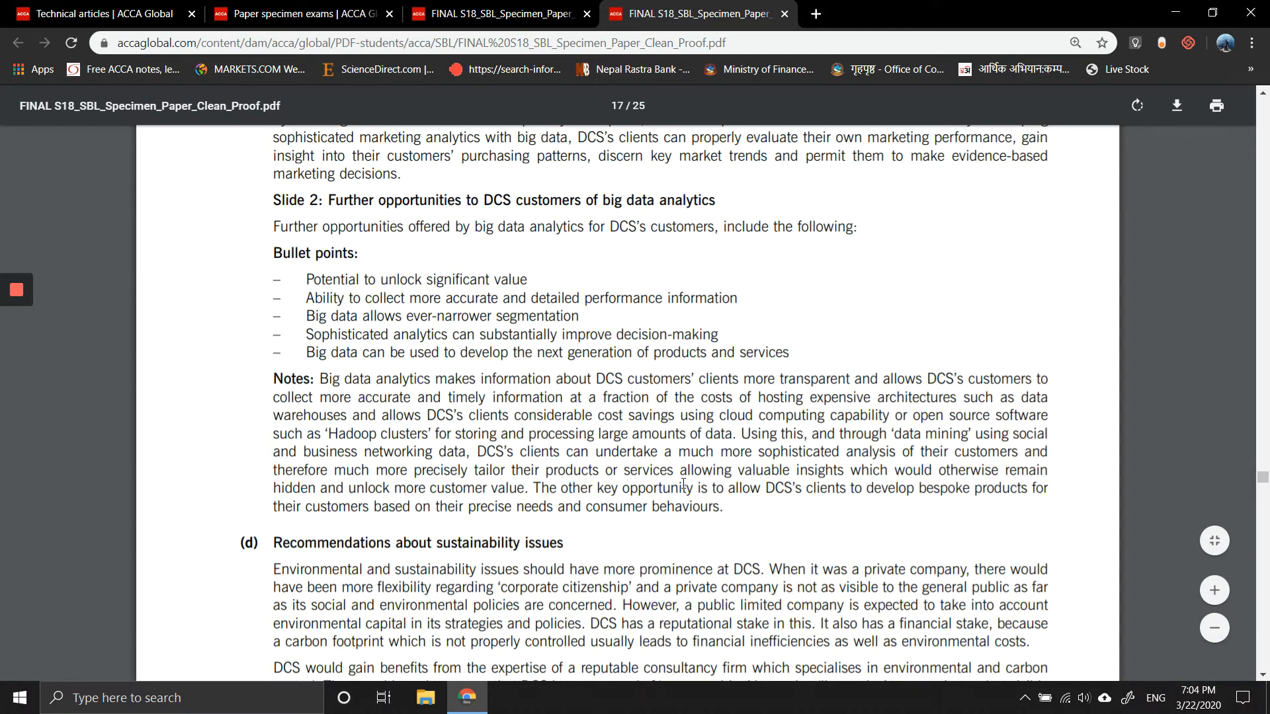
scroll(684, 482, "down", 2)
scroll(683, 483, "down", 1)
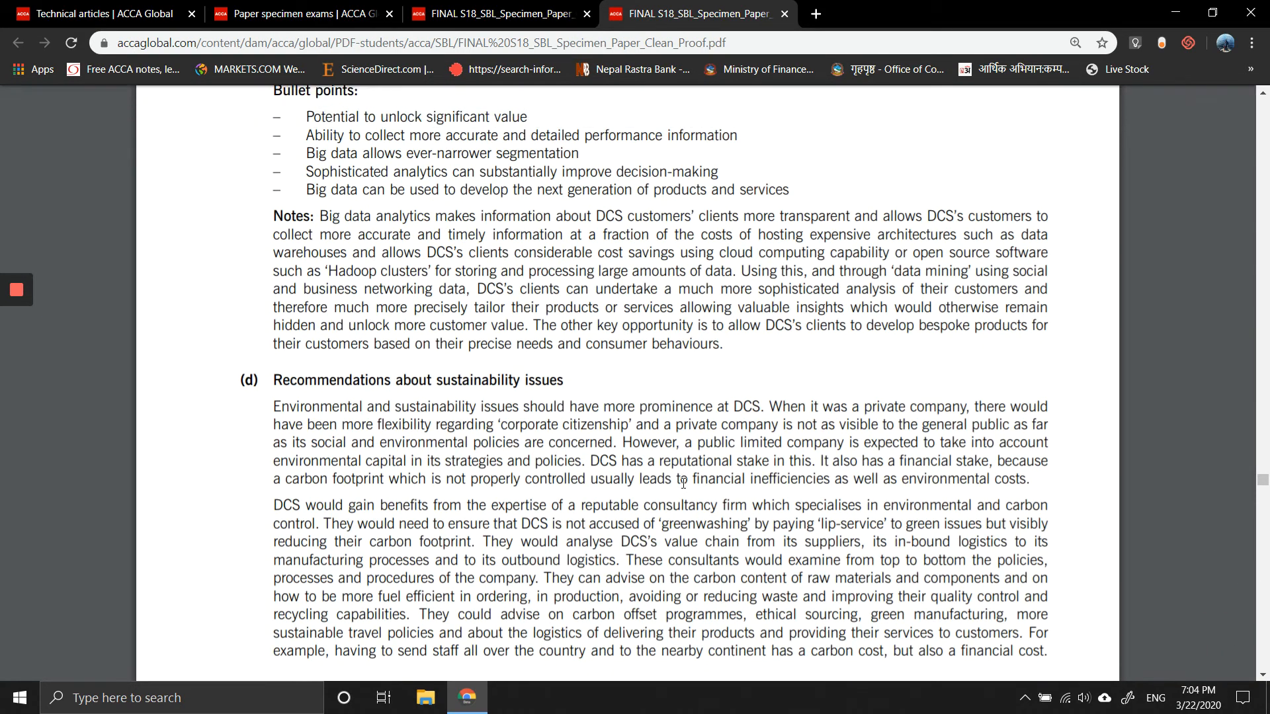
Step: Re-read Question 1 requirements (c) and (d) on page 3 of the question paper copy
left_click(501, 13)
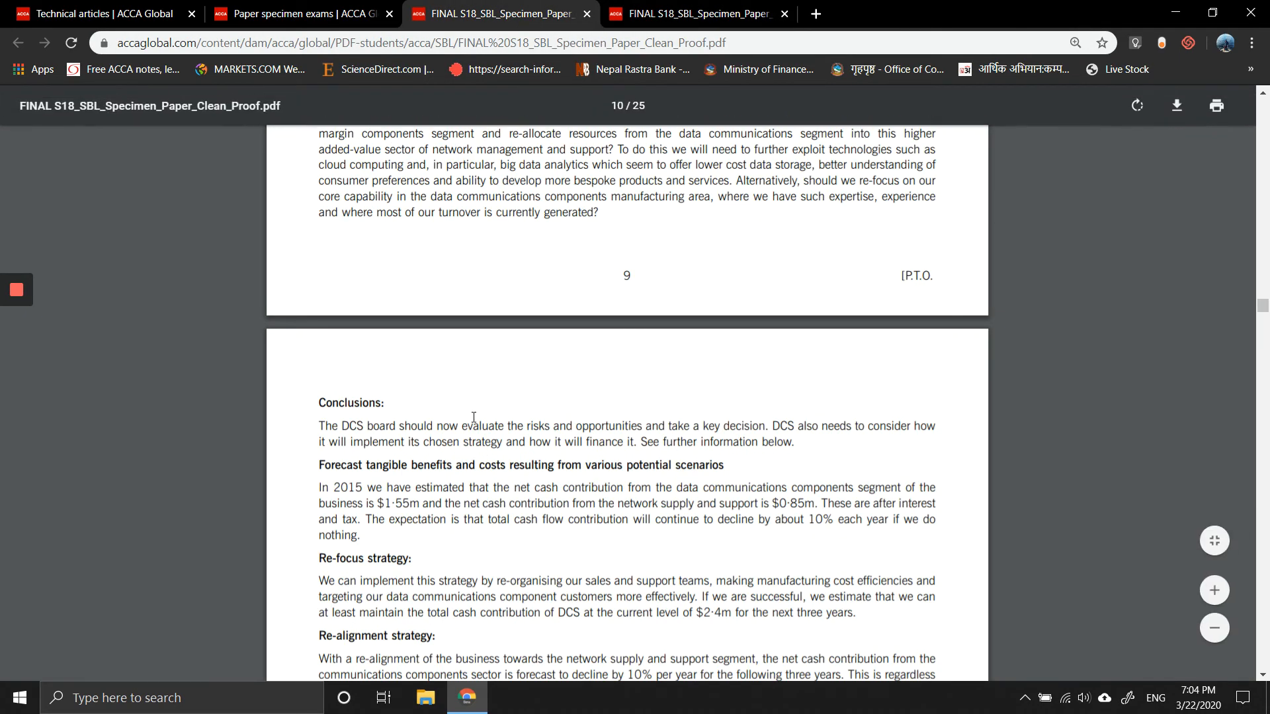
scroll(482, 298, "down", 4)
scroll(476, 377, "down", 5)
scroll(473, 417, "down", 2)
scroll(474, 416, "down", 3)
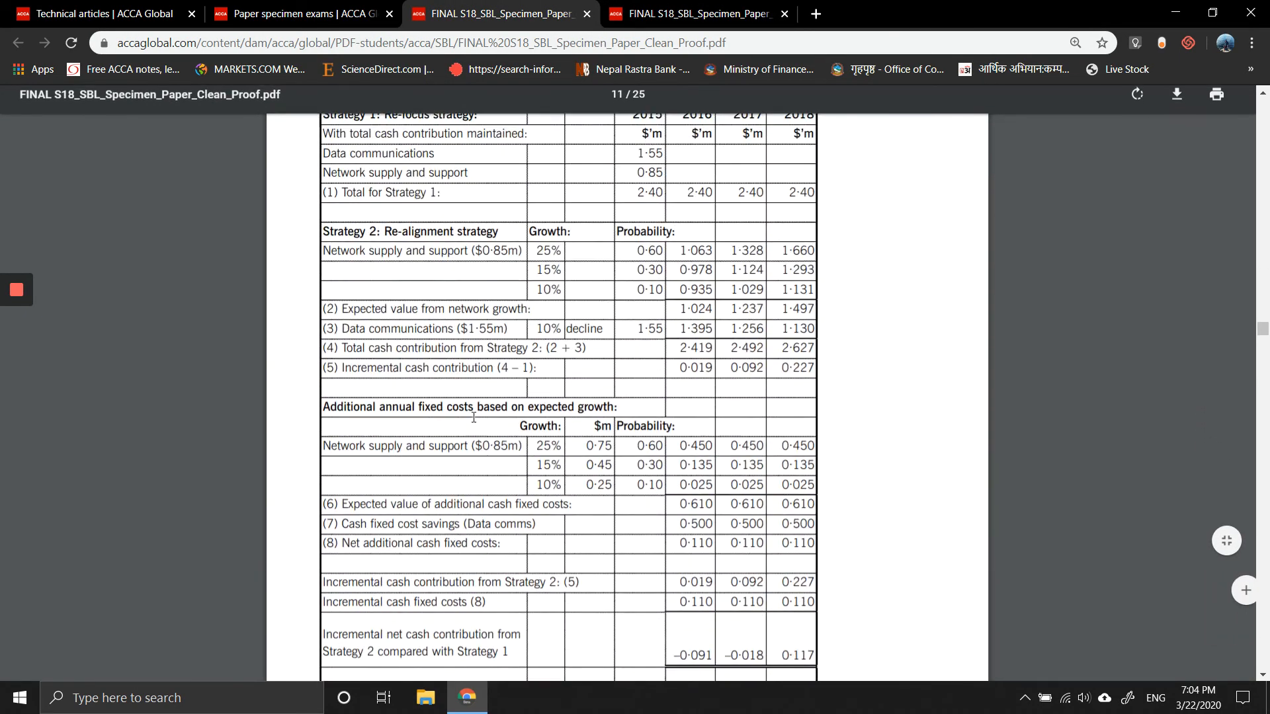
scroll(474, 417, "up", 10)
scroll(473, 417, "up", 6)
scroll(474, 418, "up", 6)
scroll(473, 417, "up", 5)
scroll(474, 417, "up", 5)
scroll(474, 417, "up", 6)
scroll(473, 416, "up", 5)
scroll(473, 417, "up", 3)
scroll(473, 417, "up", 6)
scroll(473, 417, "up", 6)
scroll(473, 416, "up", 3)
scroll(474, 419, "up", 5)
scroll(473, 419, "up", 2)
scroll(472, 419, "up", 5)
scroll(472, 418, "up", 2)
scroll(474, 419, "up", 5)
scroll(473, 419, "down", 1)
scroll(473, 419, "down", 1)
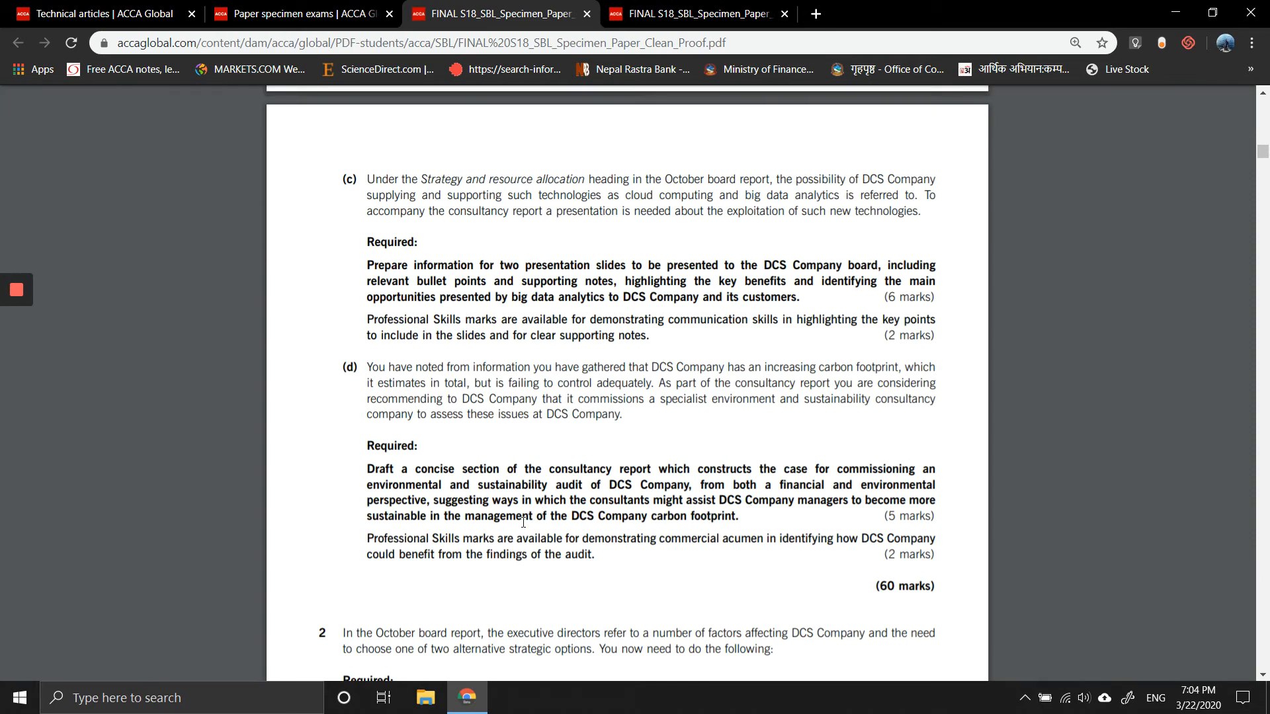
Step: Return to the model answers and read the rest of the part (d) sustainability answer
left_click(688, 13)
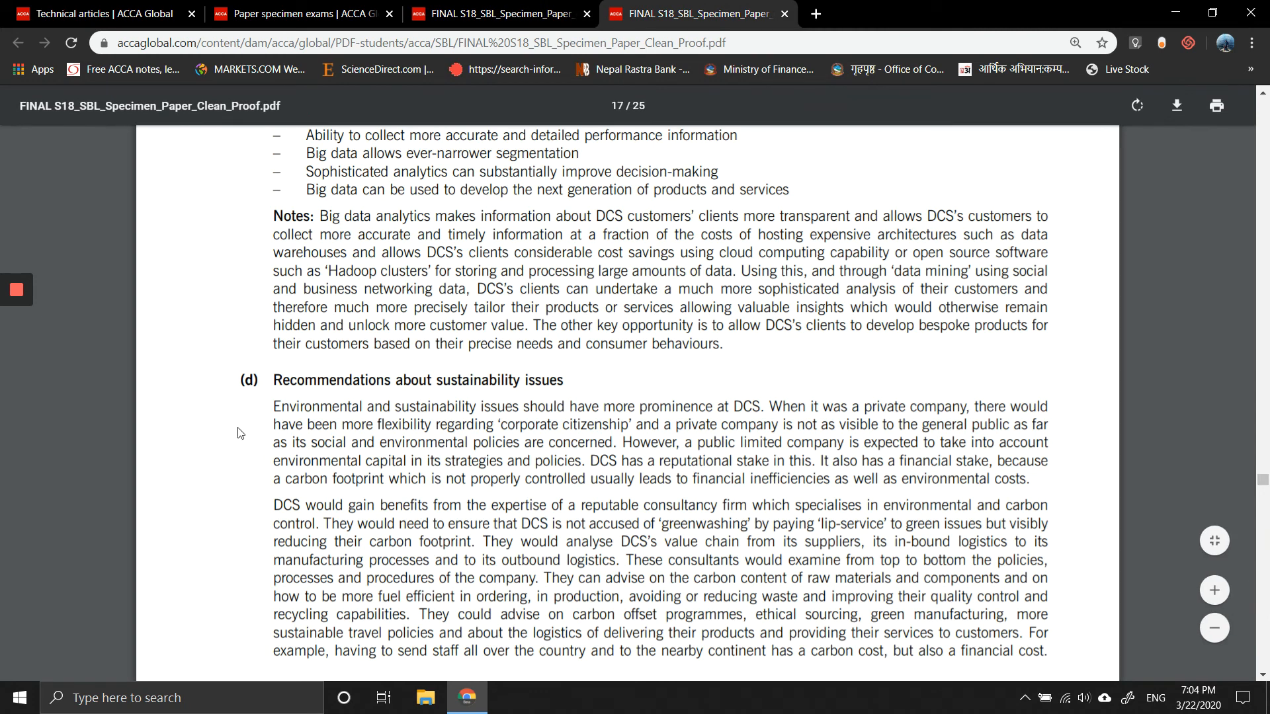
scroll(211, 465, "down", 1)
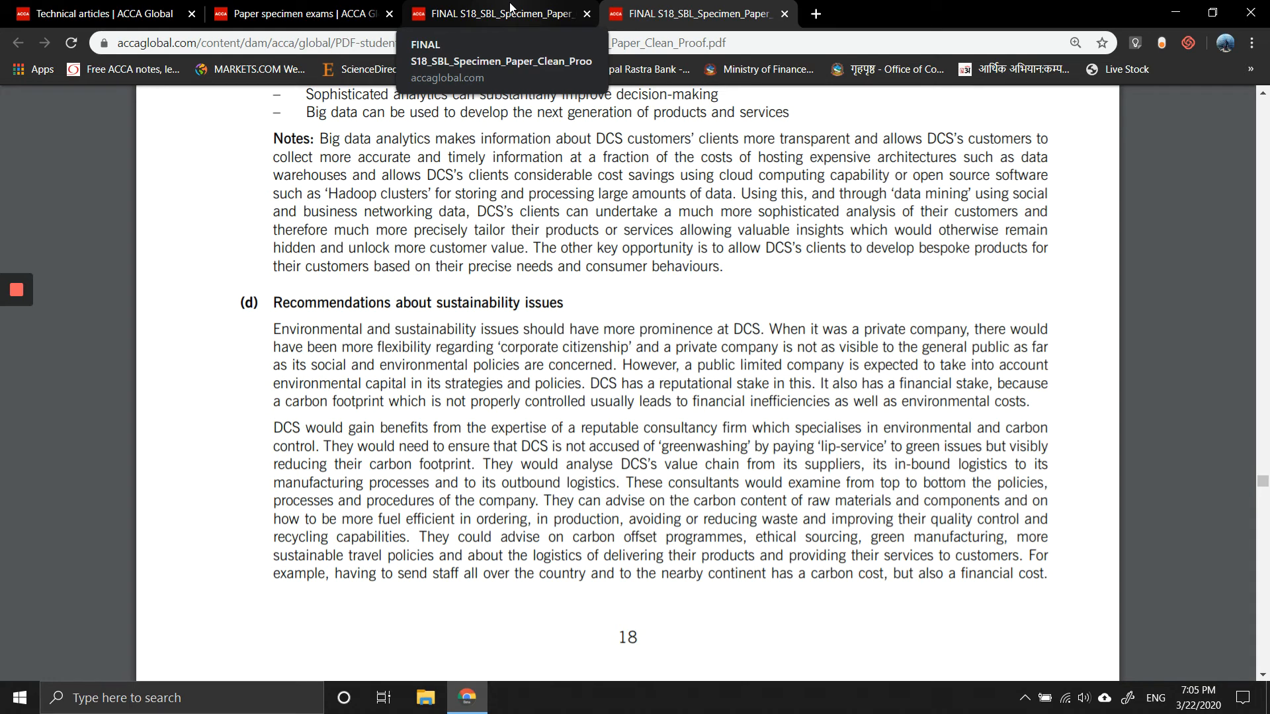
scroll(607, 330, "down", 2)
scroll(608, 330, "down", 2)
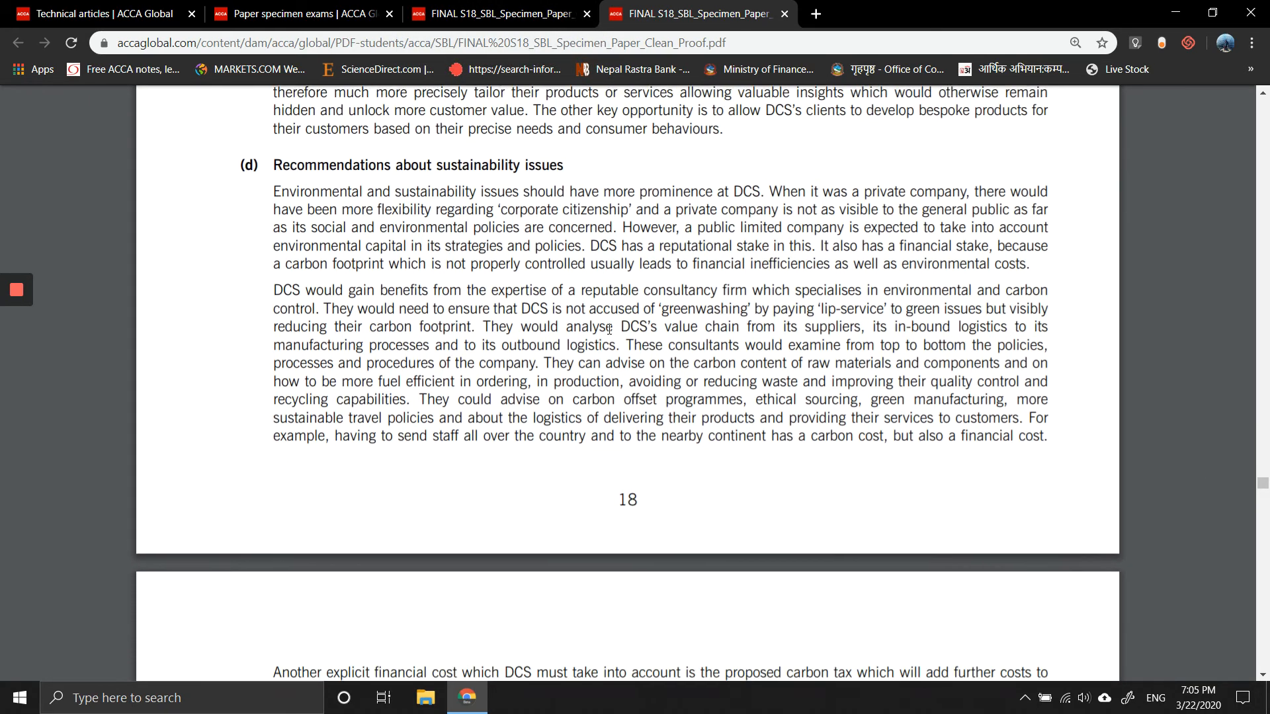
scroll(607, 330, "down", 2)
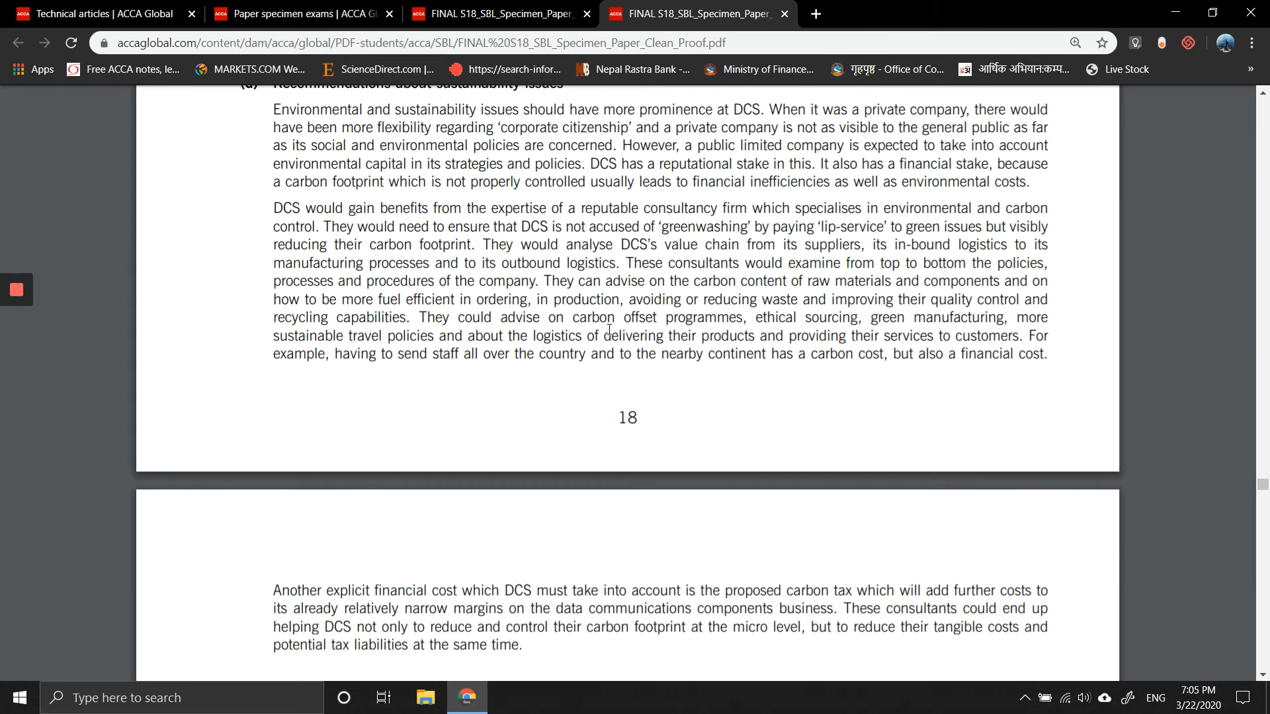
scroll(609, 329, "down", 1)
scroll(608, 330, "down", 1)
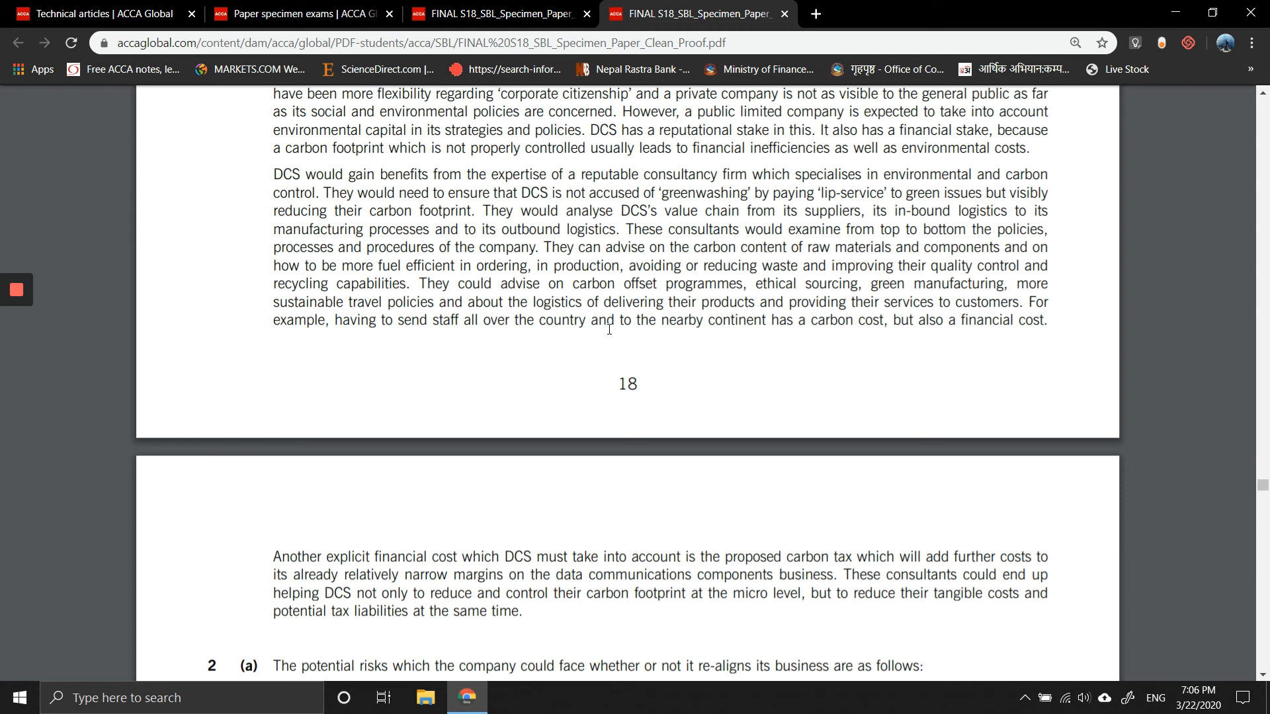
scroll(609, 330, "down", 4)
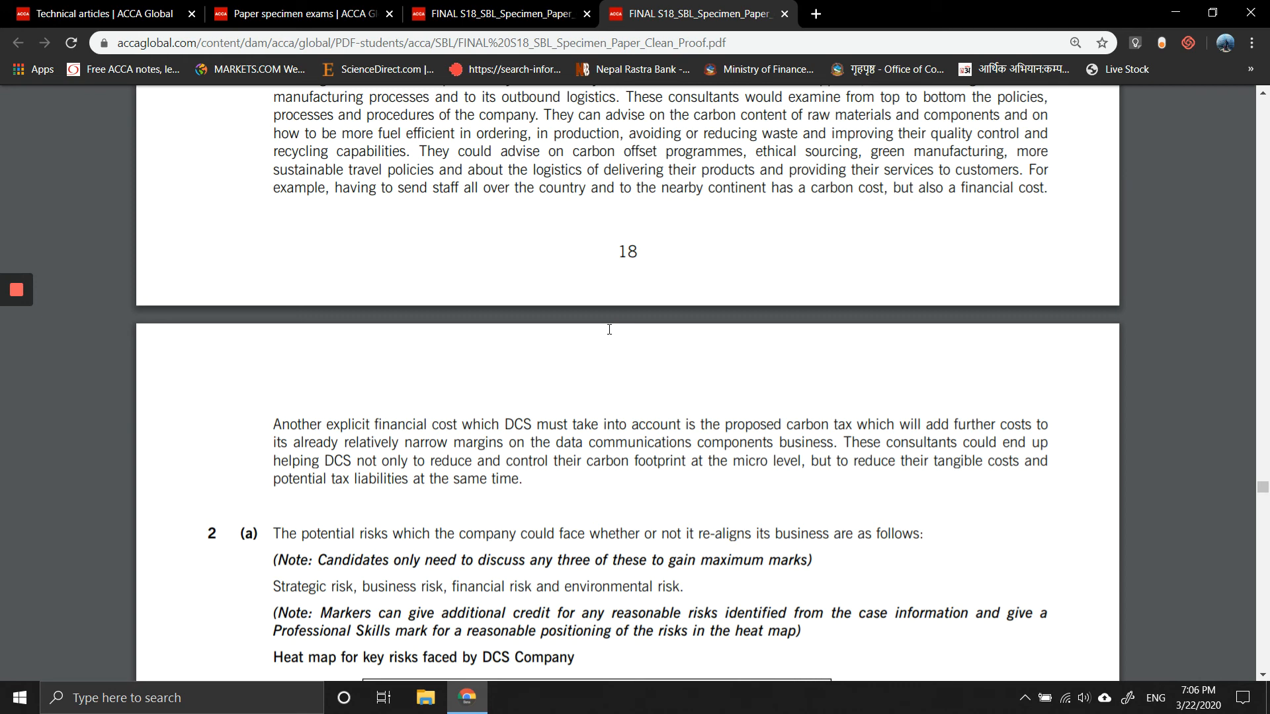
scroll(609, 330, "down", 1)
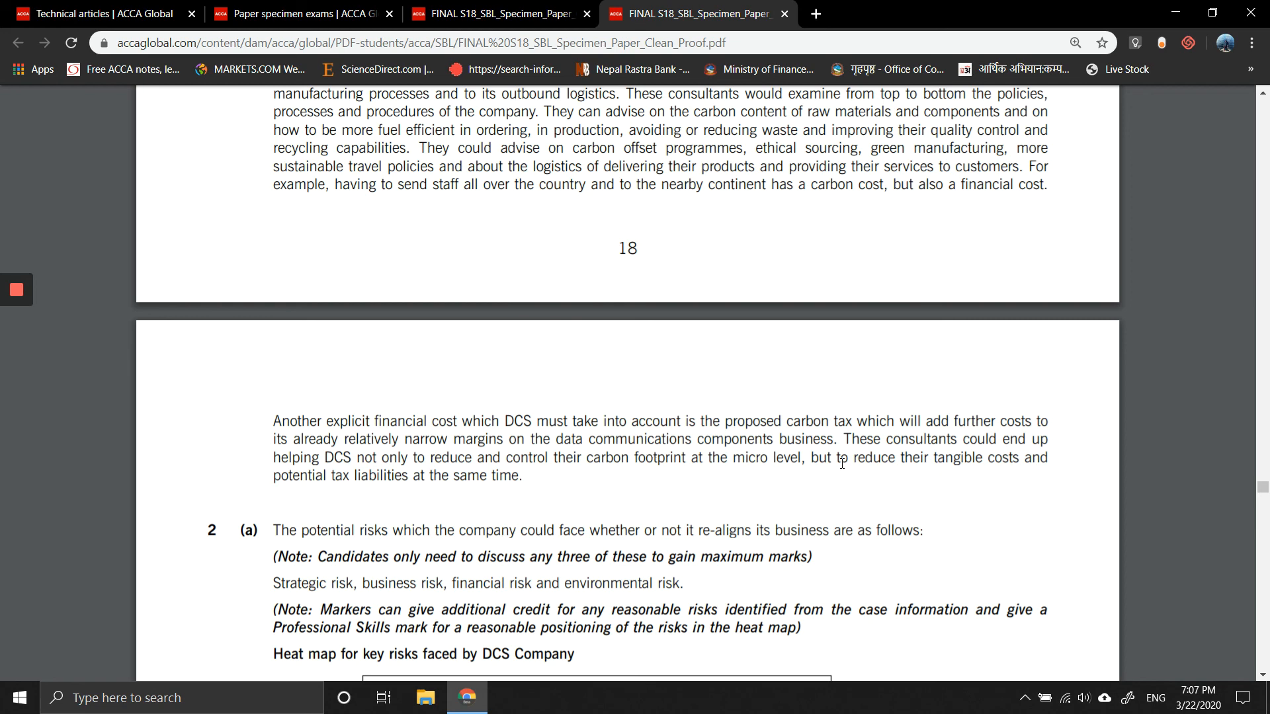
scroll(566, 469, "down", 2)
scroll(566, 469, "down", 2)
scroll(566, 468, "down", 2)
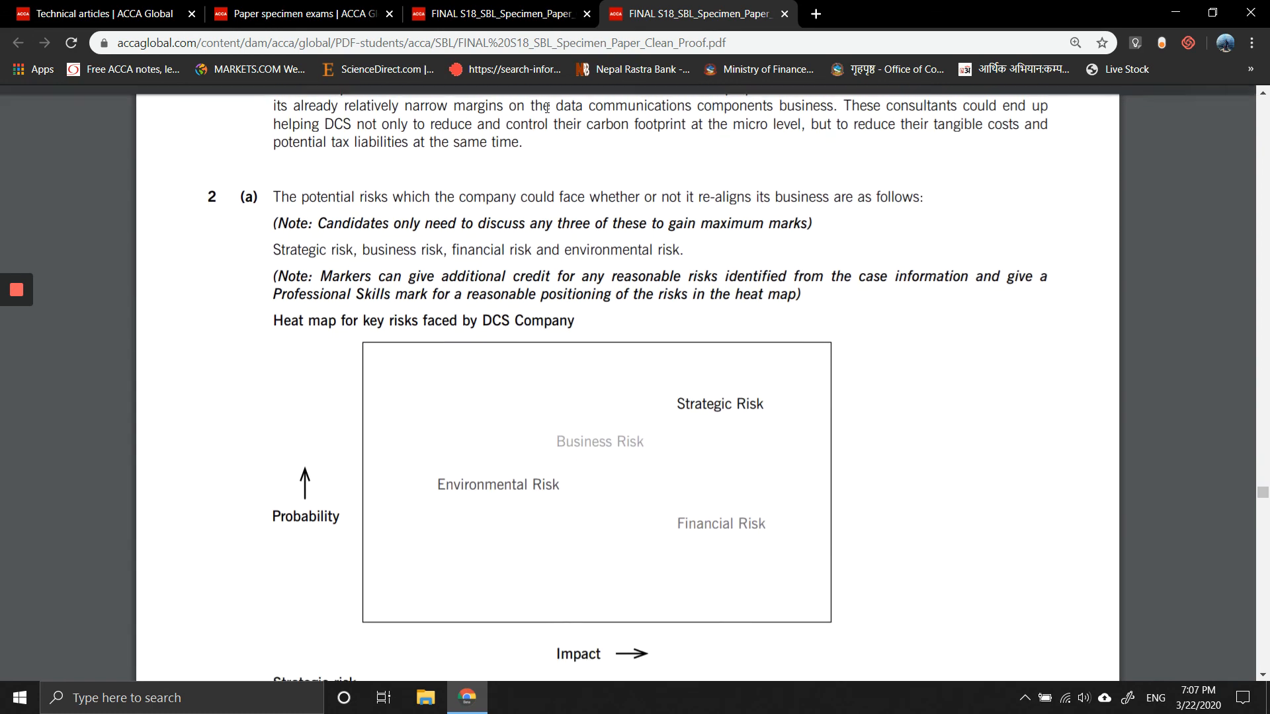
left_click(483, 20)
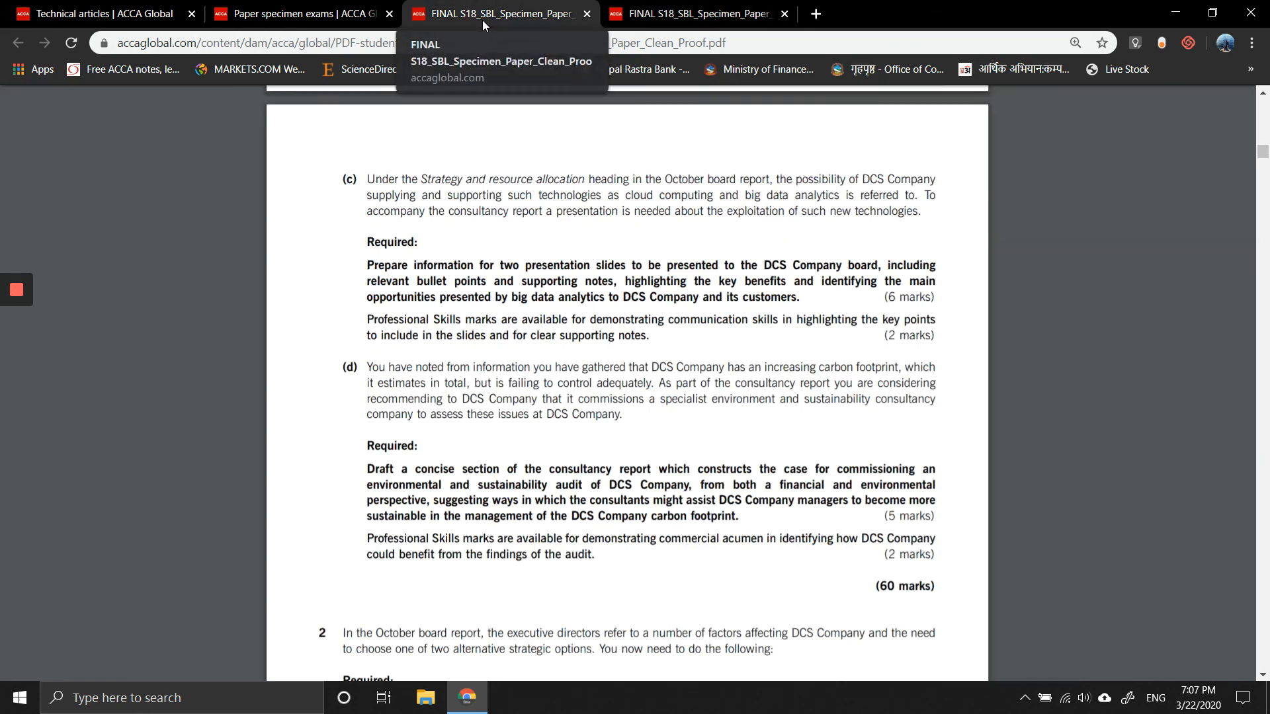
scroll(566, 397, "down", 2)
scroll(567, 398, "down", 1)
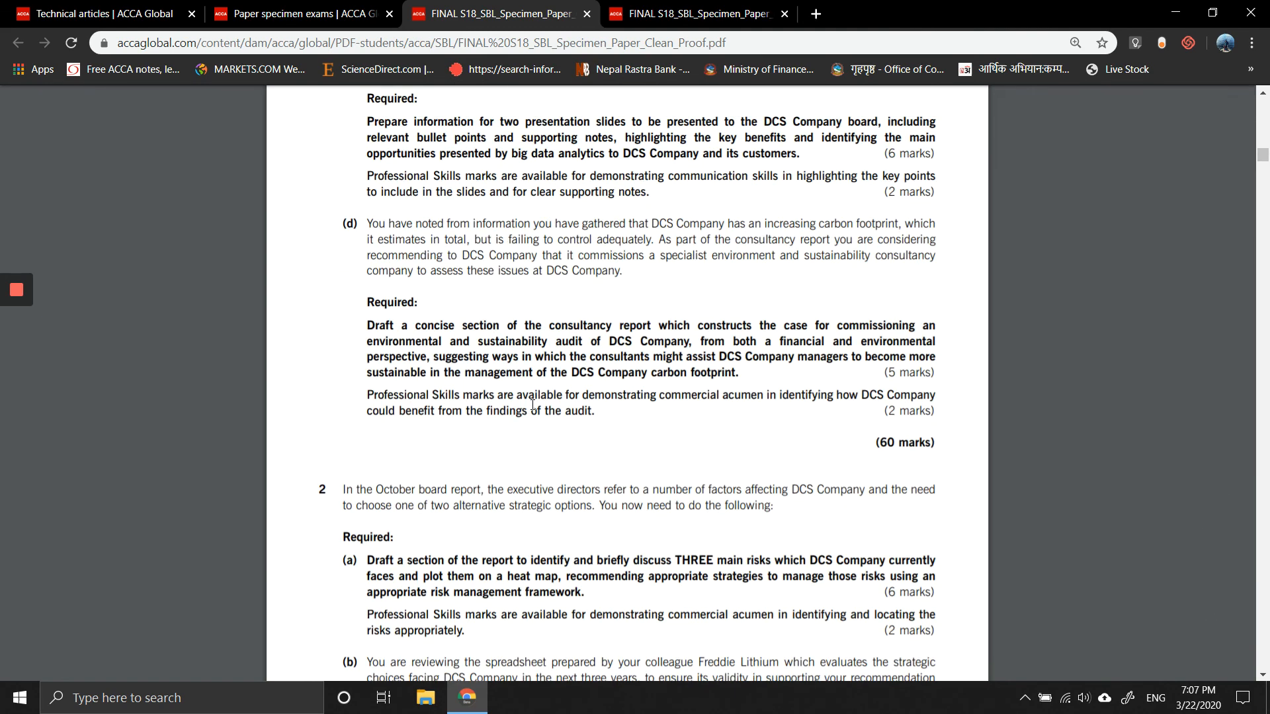
scroll(532, 405, "down", 1)
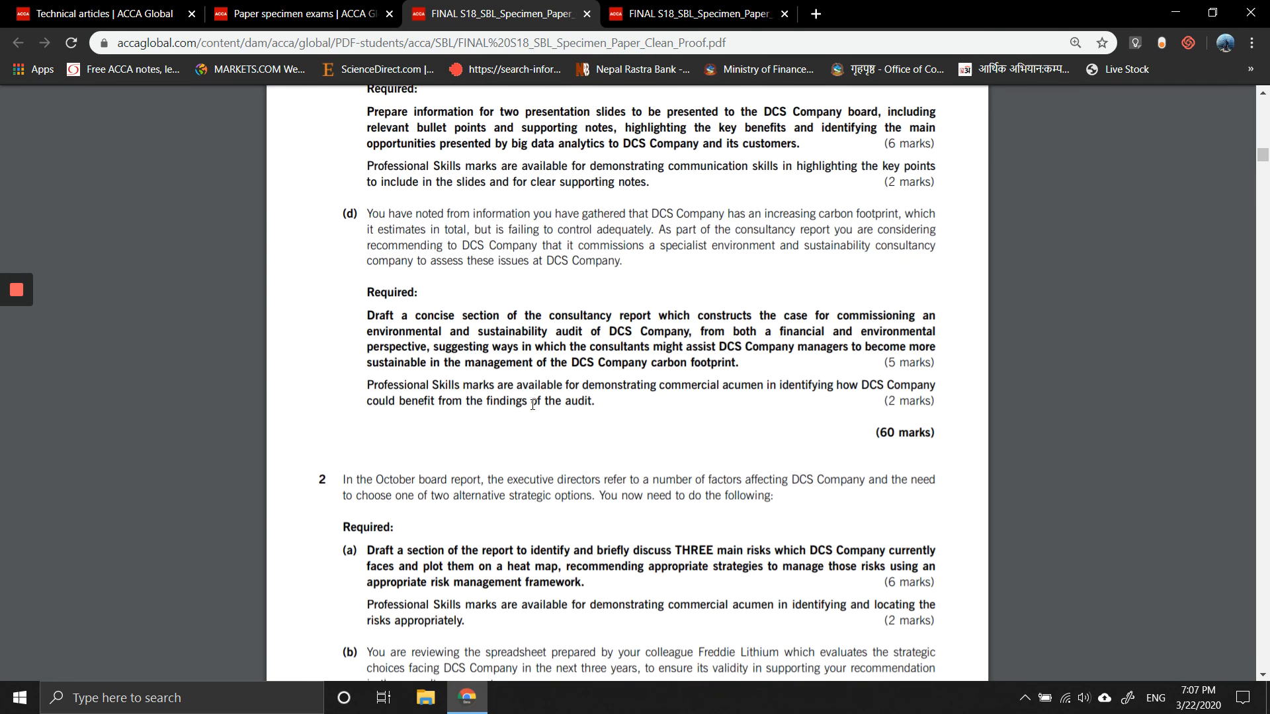
scroll(533, 405, "down", 1)
scroll(533, 405, "down", 1)
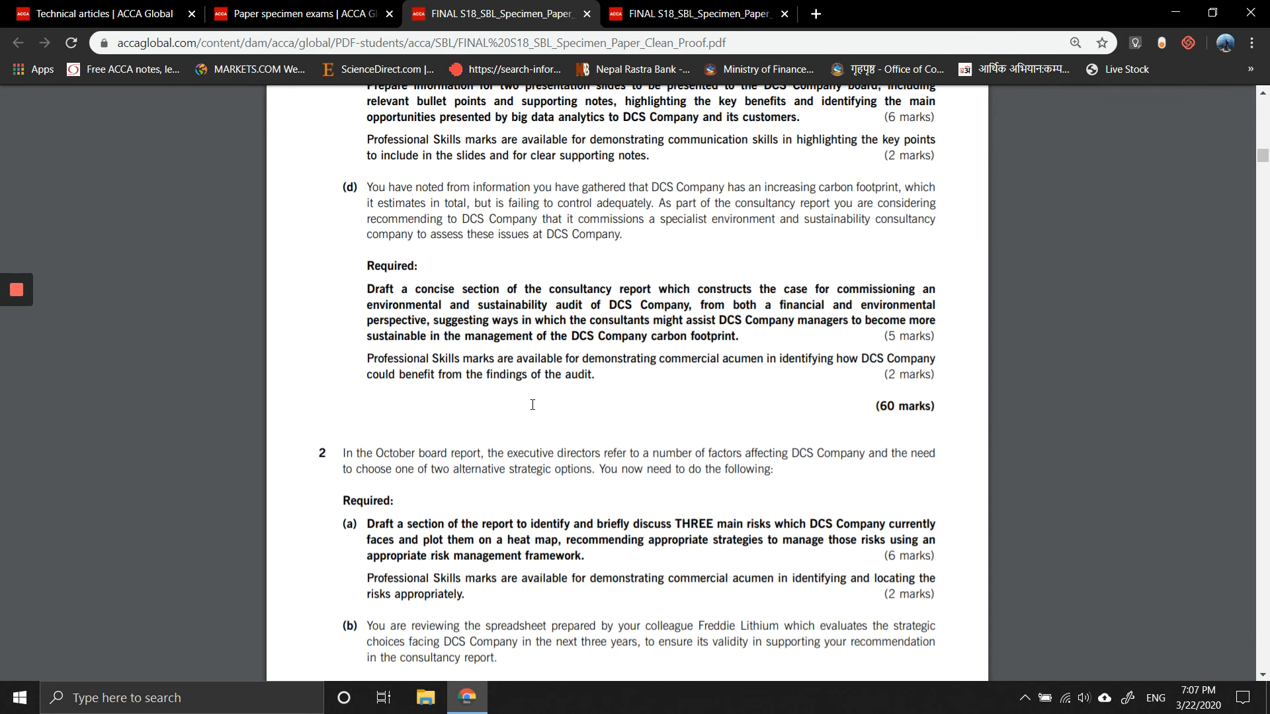
left_click(652, 12)
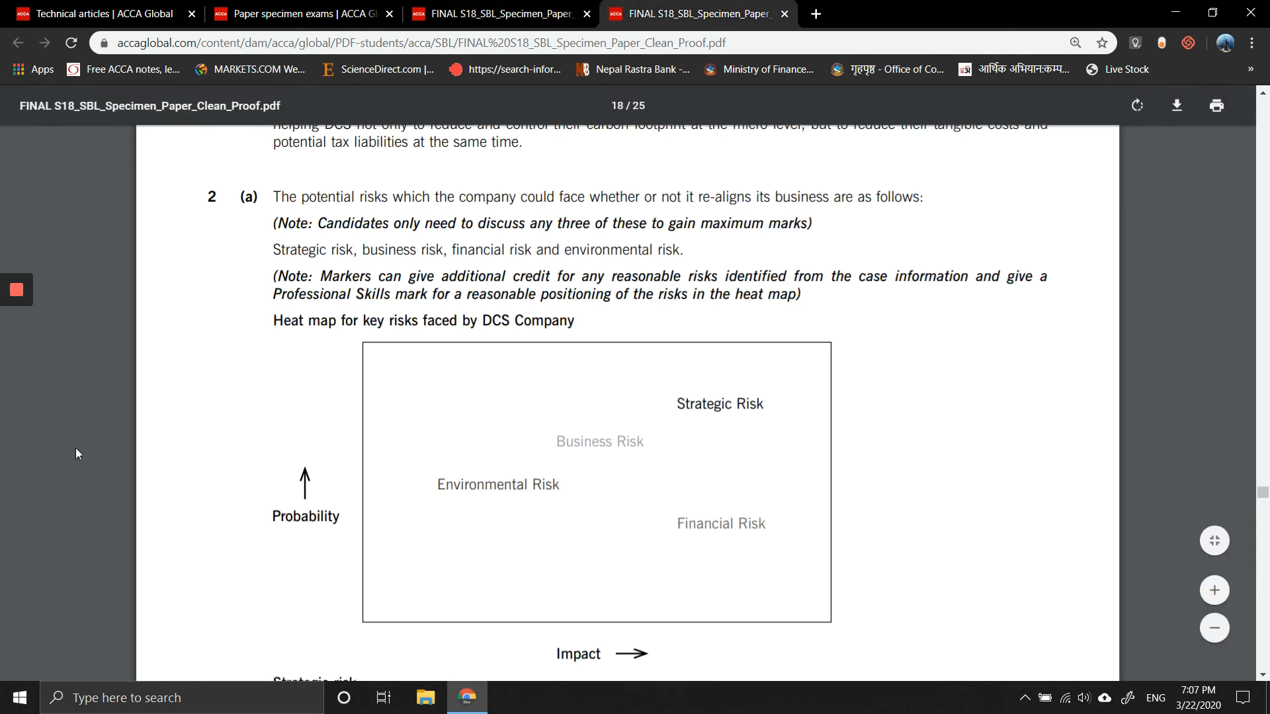